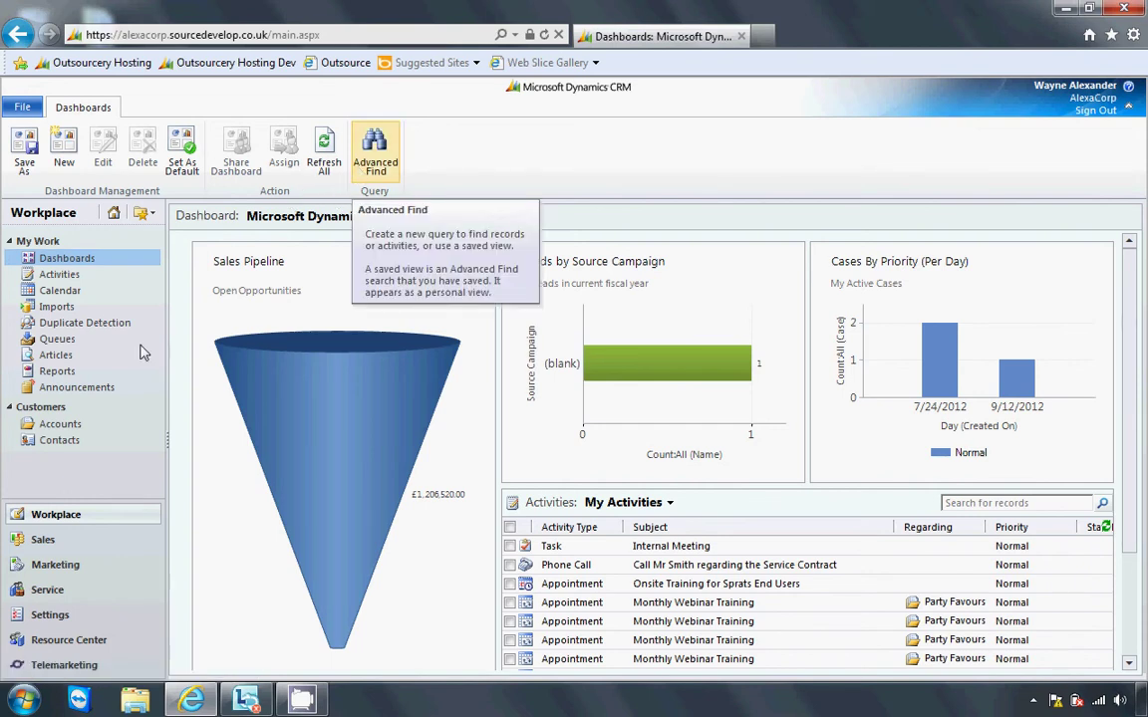
# Open the Accounts list and launch Advanced Find from it, positioning its window over the list
pyautogui.click(45, 429)
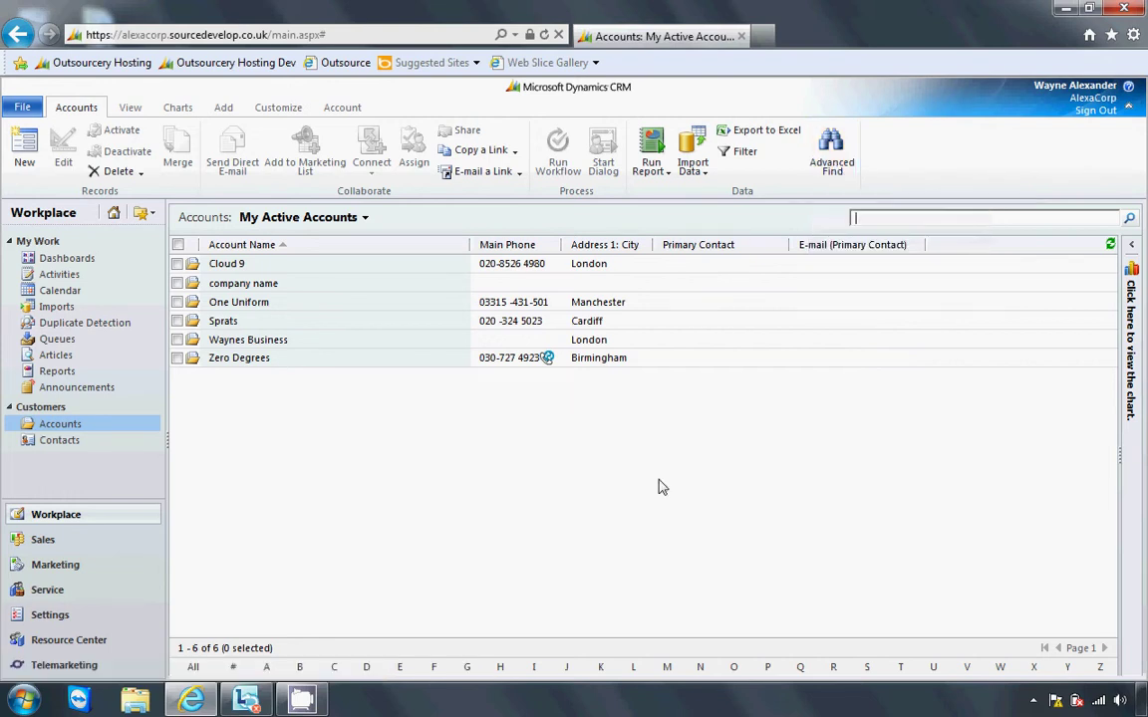
pyautogui.click(832, 160)
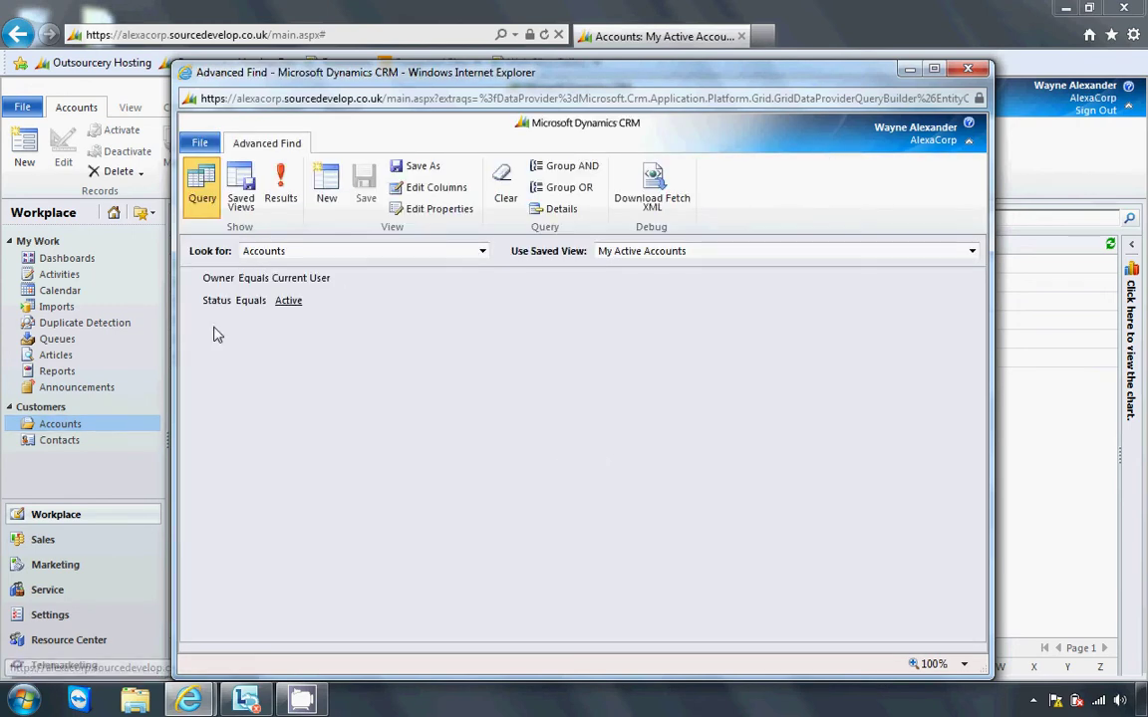
pyautogui.moveTo(564, 86); pyautogui.dragTo(597, 191)
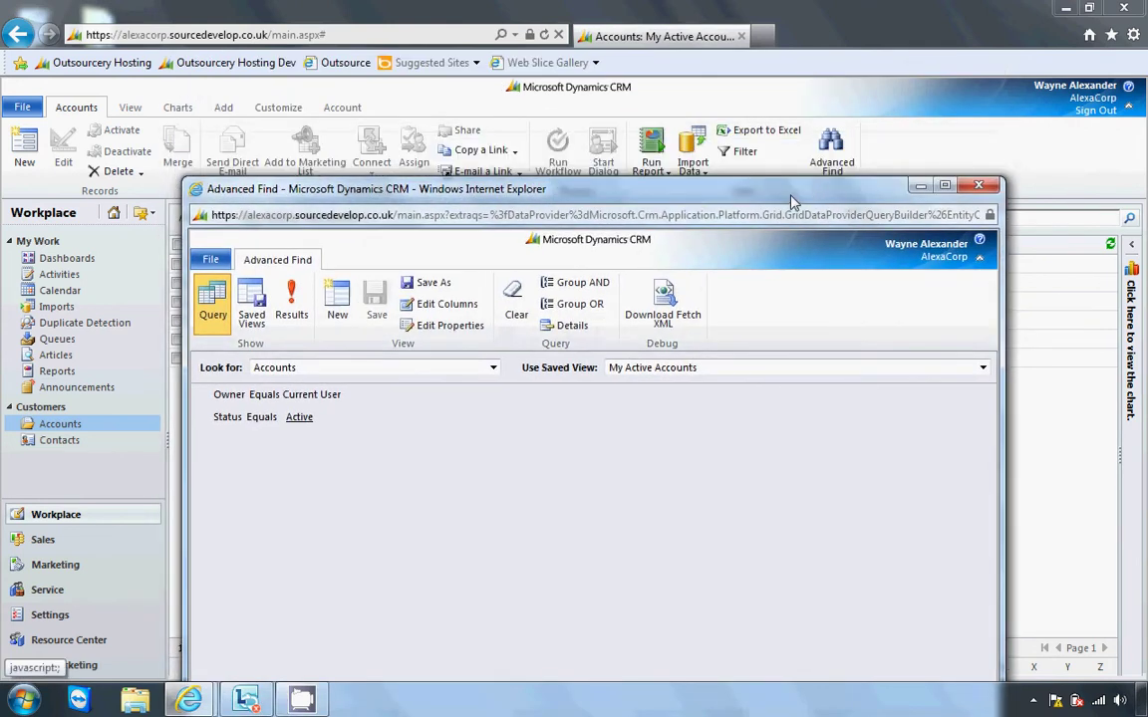
pyautogui.moveTo(791, 202); pyautogui.dragTo(767, 78)
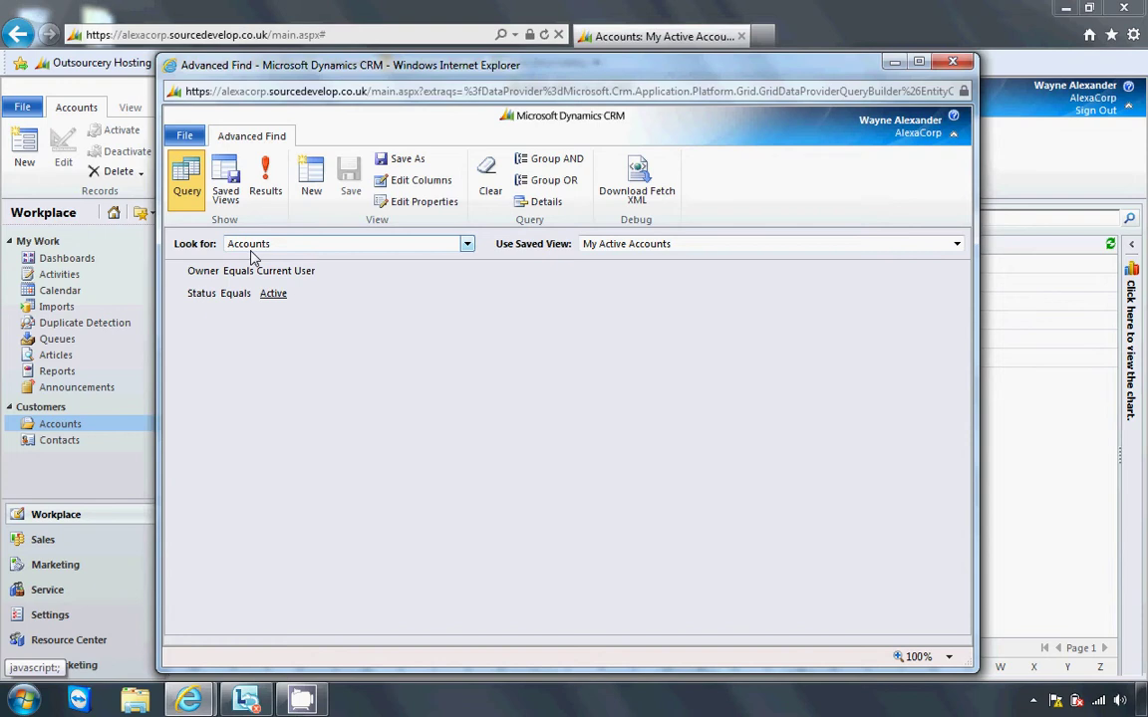
# Switch the query's record type to Contacts and back to Accounts to start a new accounts query without criteria
pyautogui.click(468, 248)
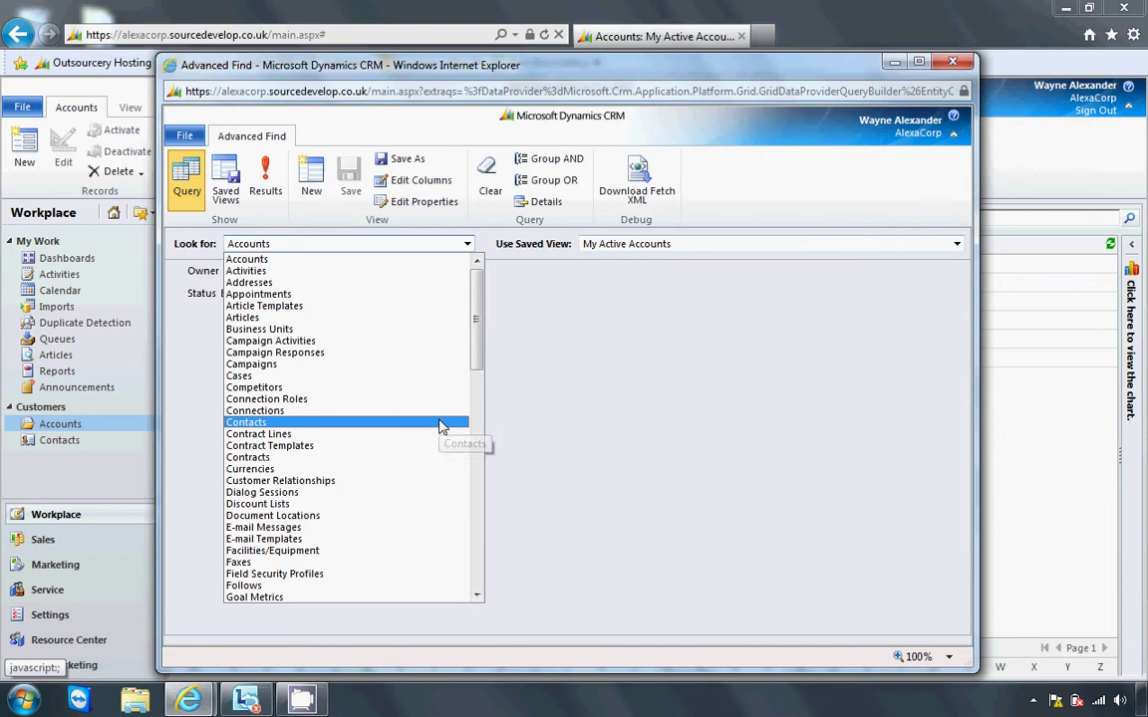
pyautogui.click(442, 427)
pyautogui.click(467, 248)
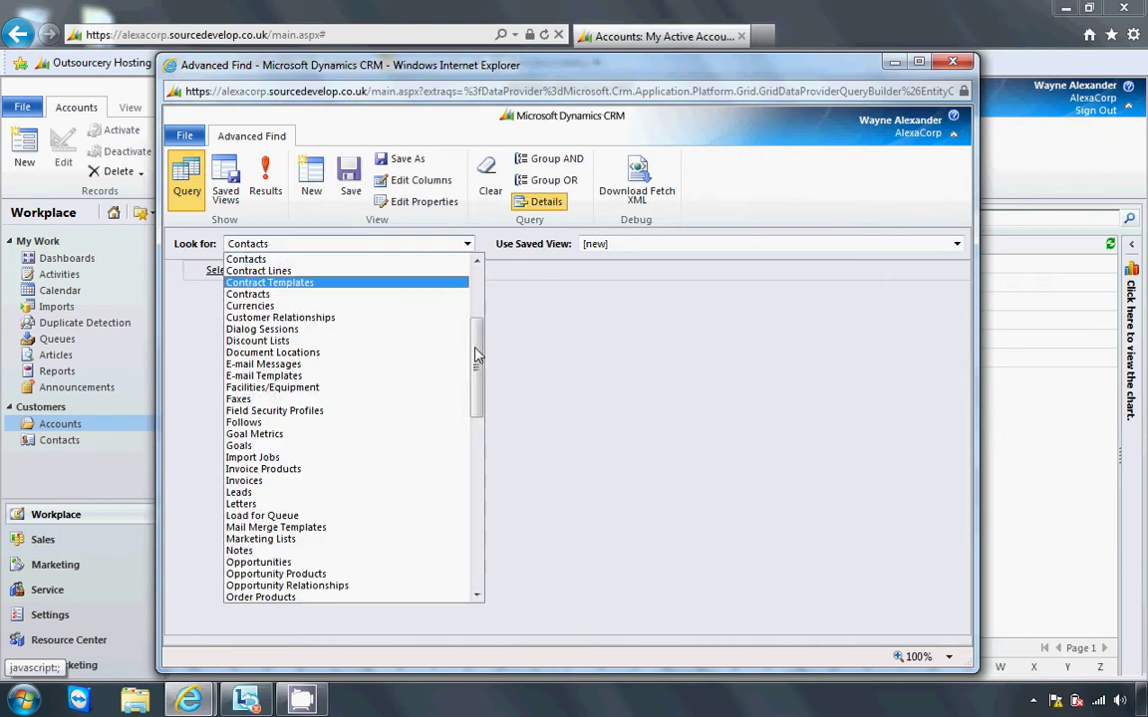
pyautogui.moveTo(476, 358); pyautogui.dragTo(476, 369)
pyautogui.scroll(7, 476, 369)
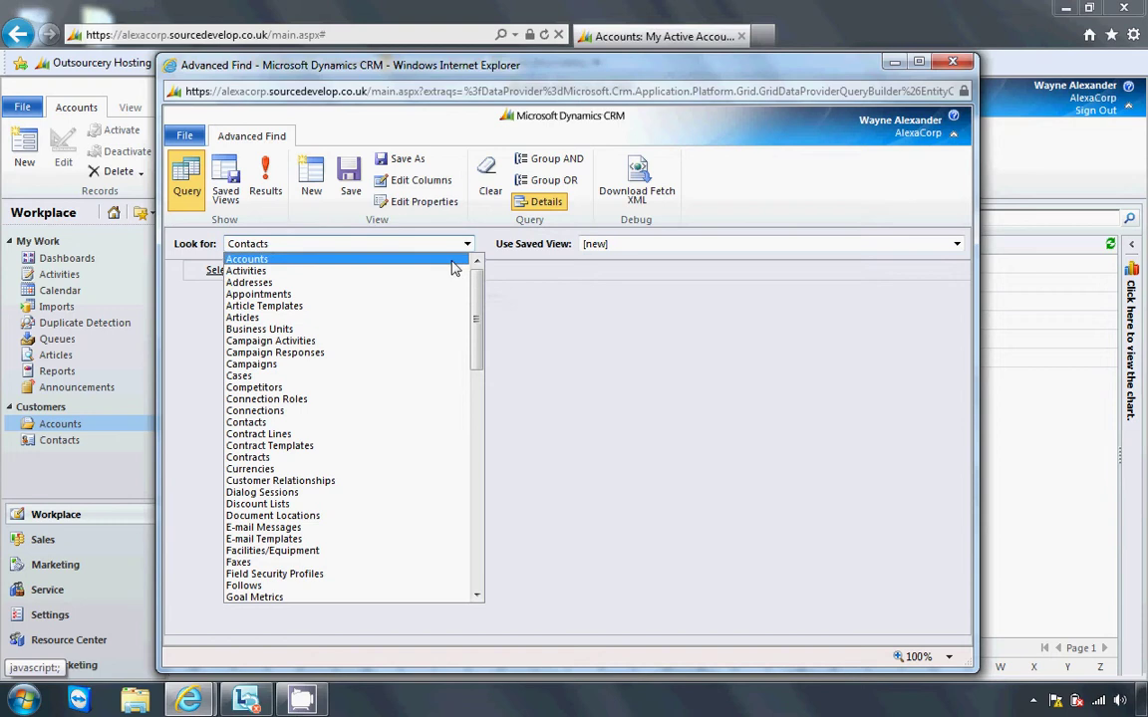
pyautogui.click(454, 261)
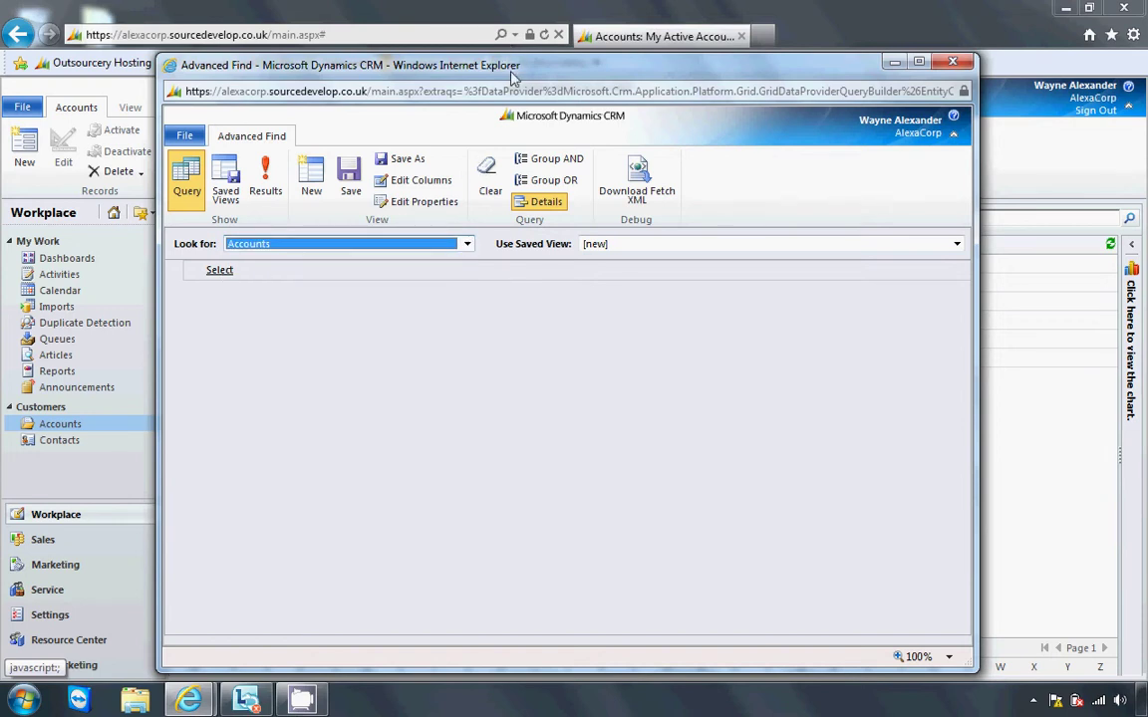
pyautogui.moveTo(511, 65); pyautogui.dragTo(512, 46)
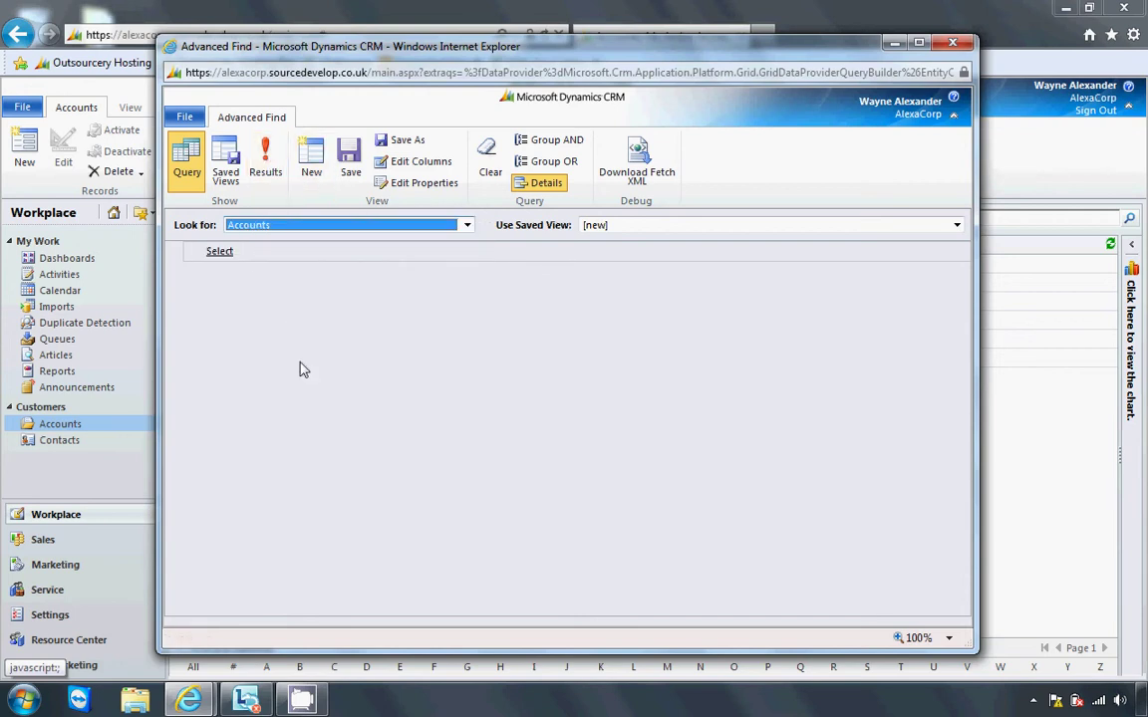
# Run the accounts query without any criteria to view its results, and return to the query design
pyautogui.click(234, 251)
pyautogui.click(266, 171)
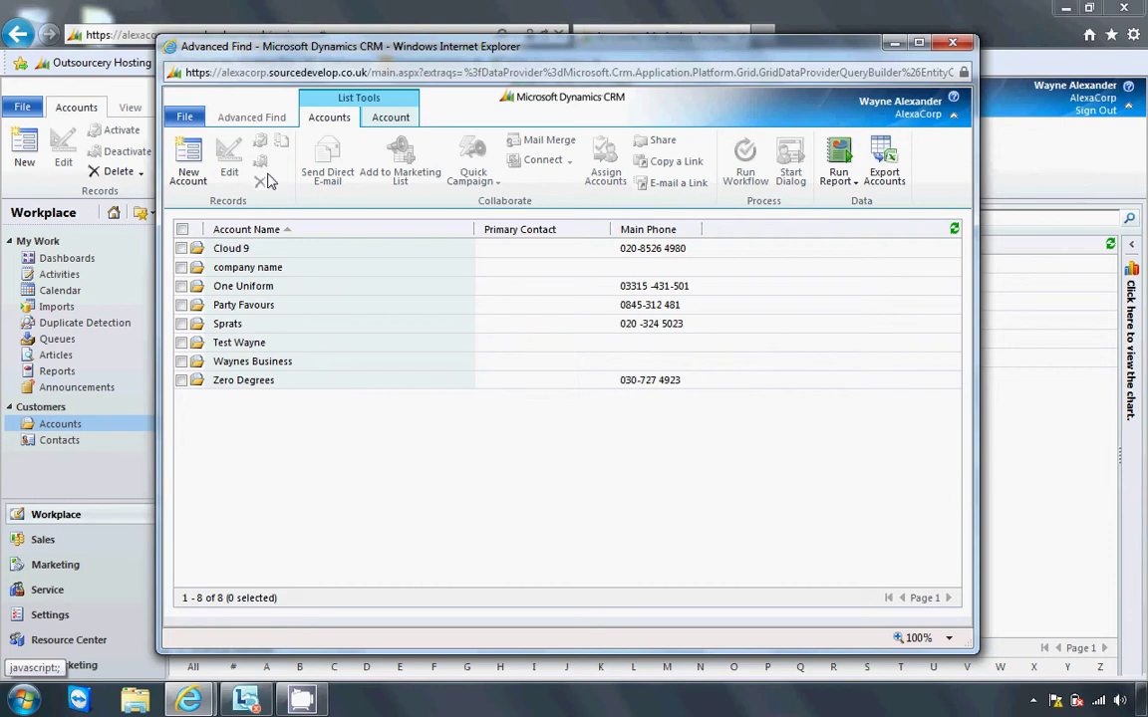
pyautogui.click(267, 120)
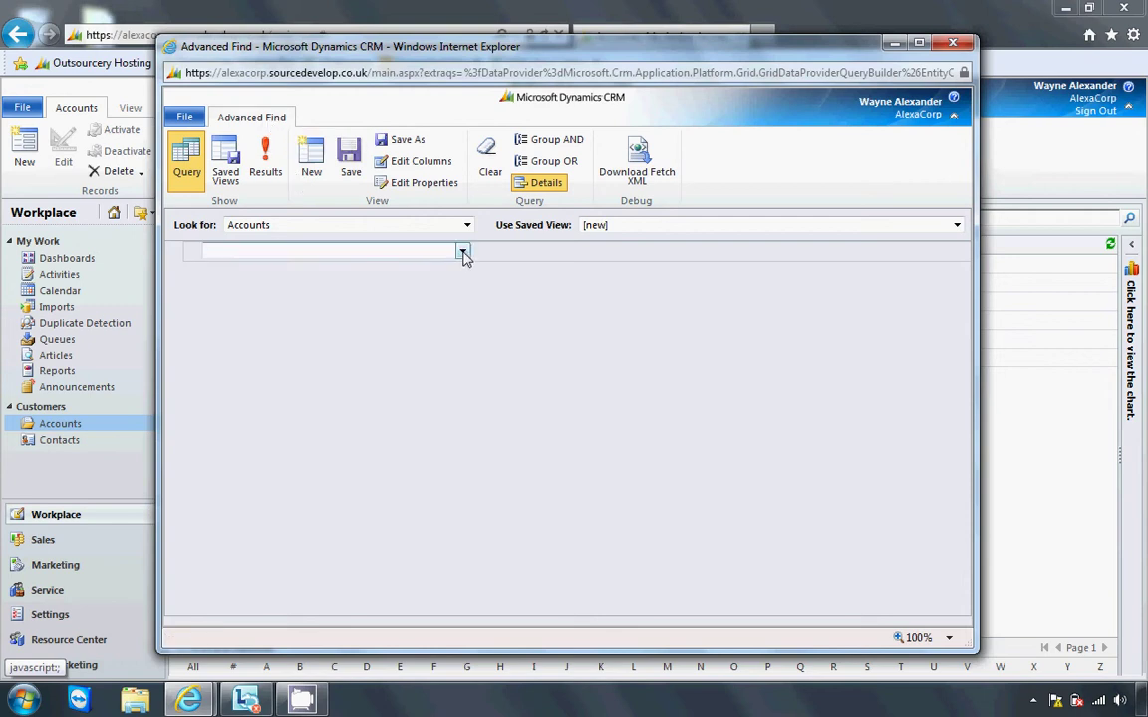
# Add a condition to the accounts query requiring Status Equals Active
pyautogui.click(463, 253)
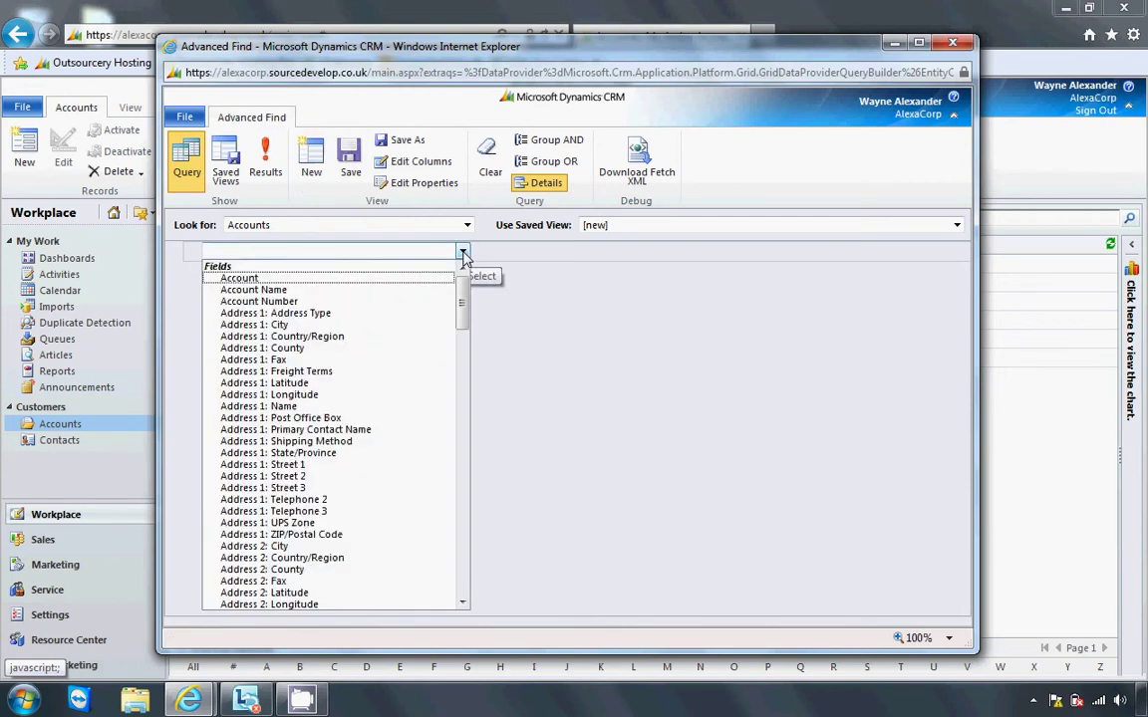
pyautogui.click(523, 364)
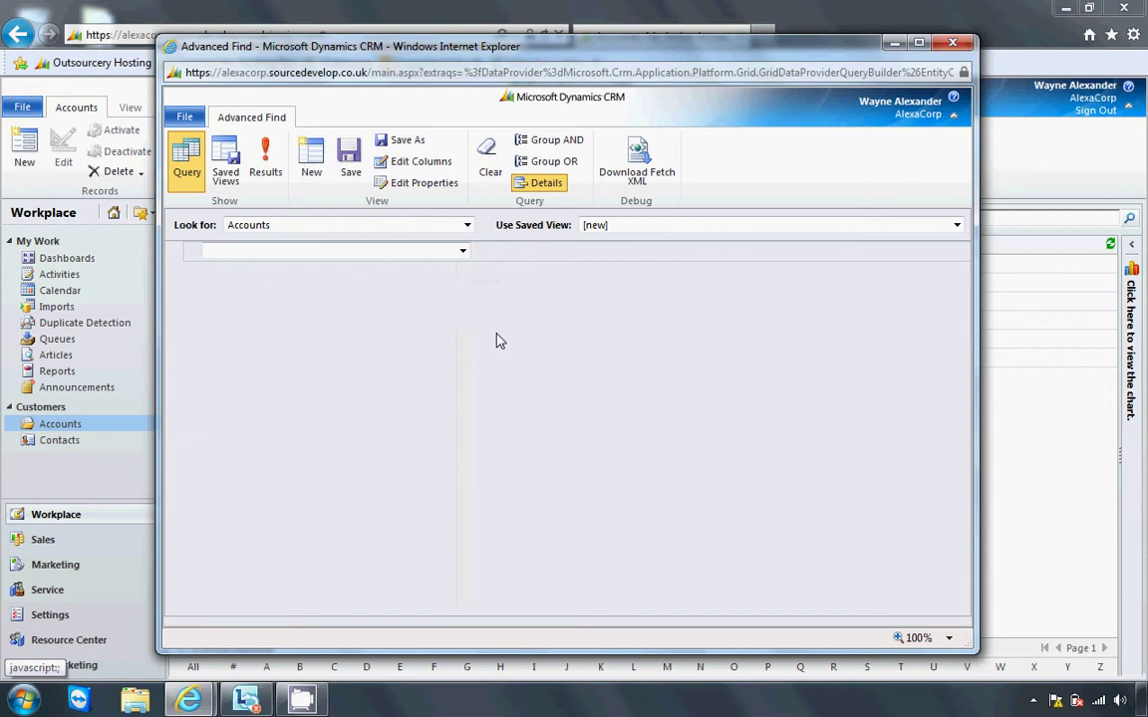
pyautogui.click(462, 253)
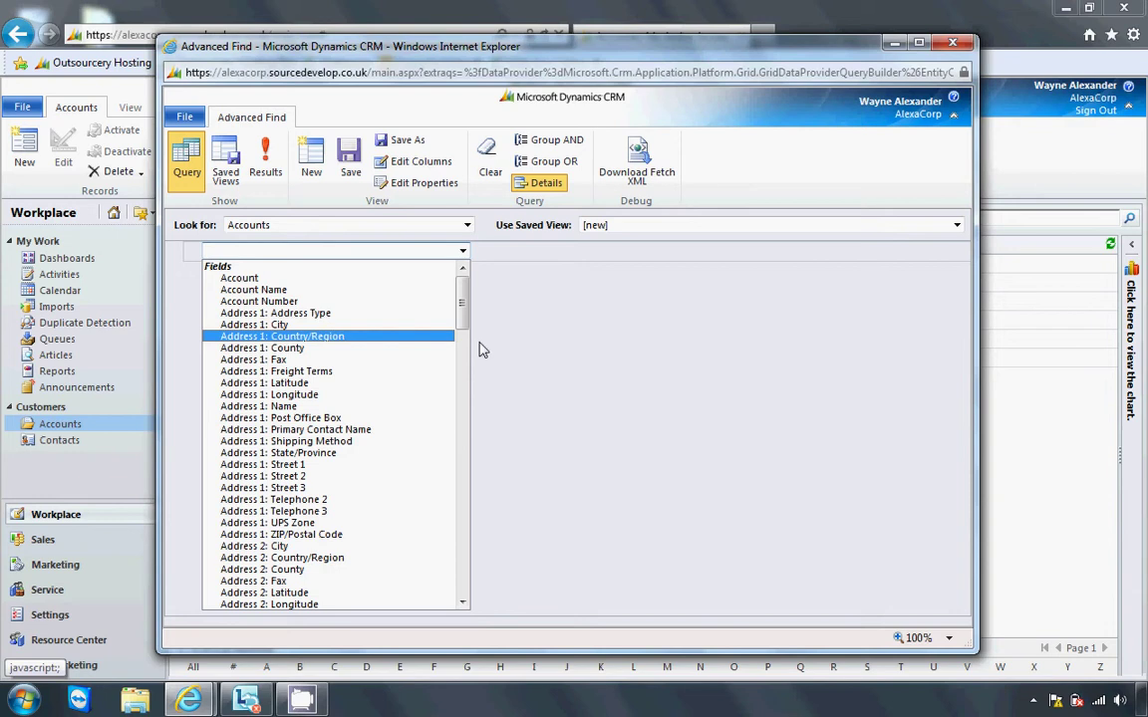
pyautogui.moveTo(463, 297); pyautogui.dragTo(479, 486)
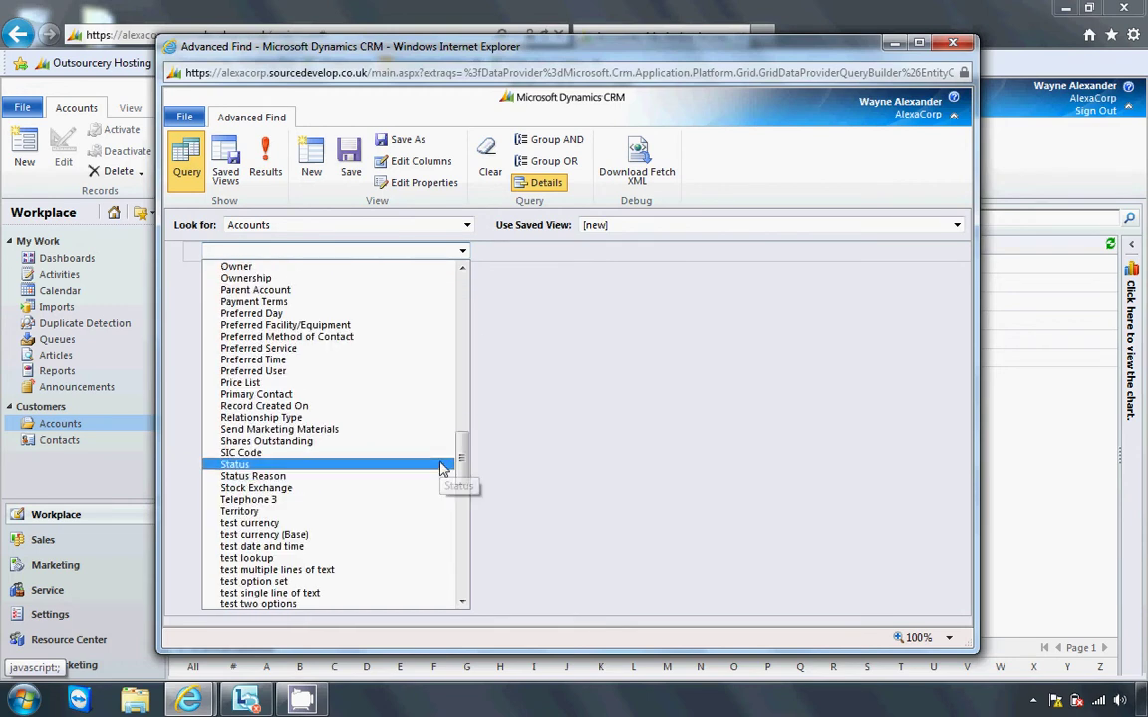
pyautogui.click(444, 465)
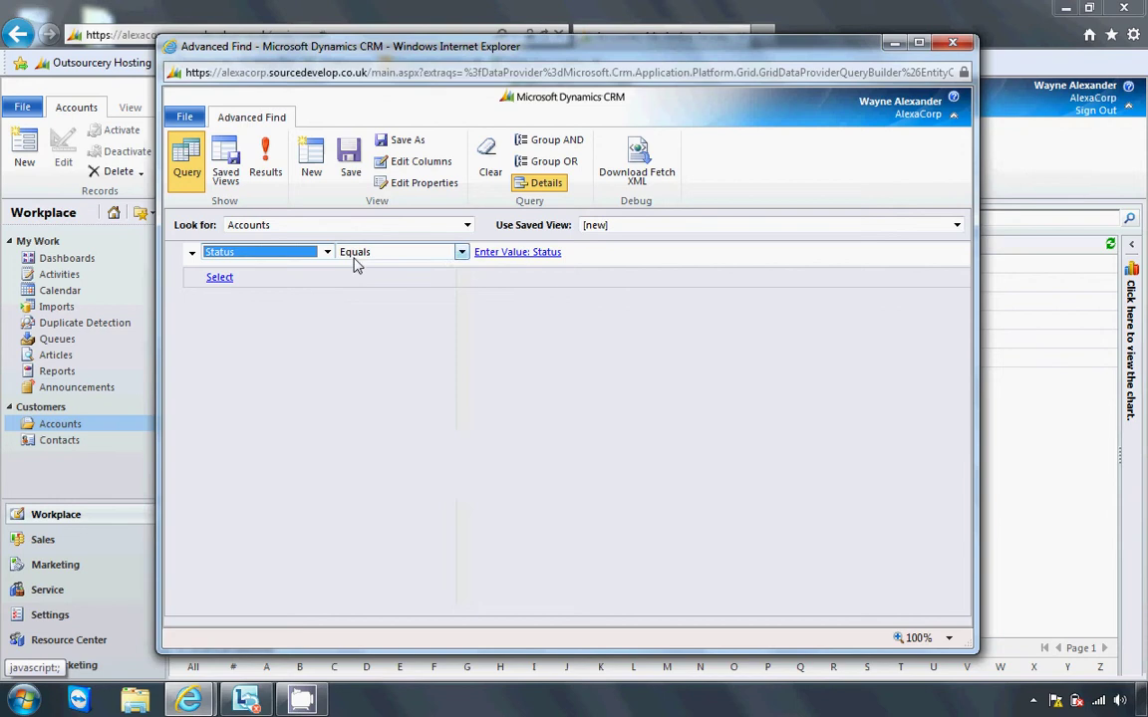
pyautogui.click(518, 253)
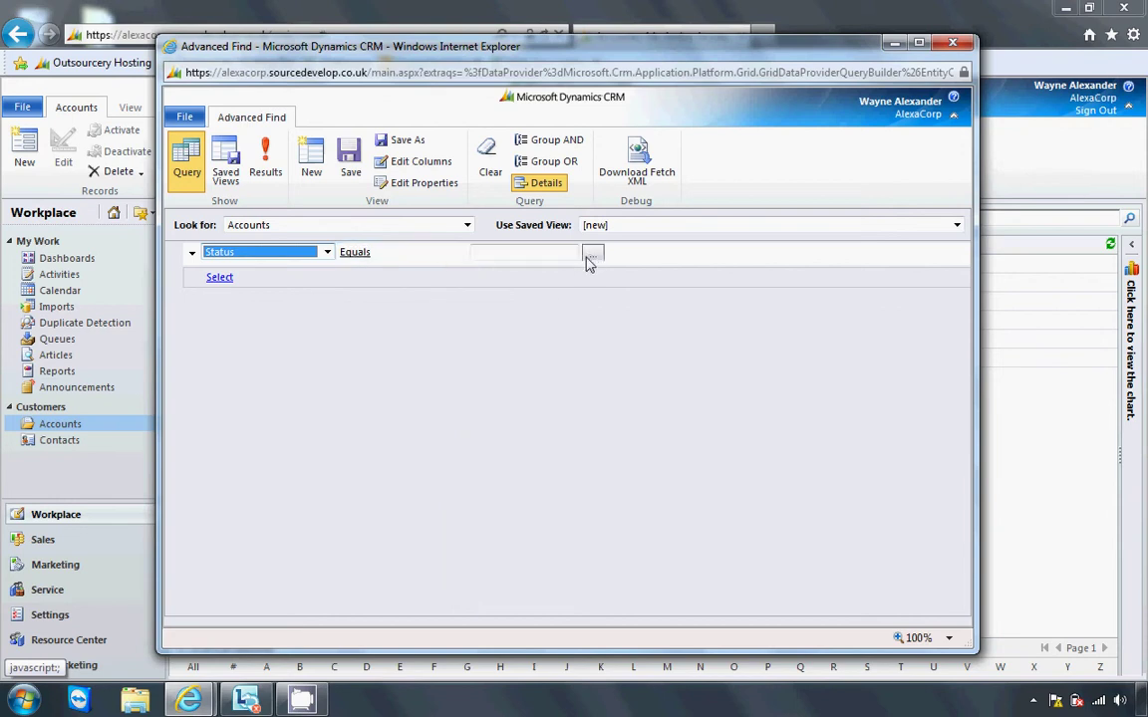
pyautogui.click(591, 256)
pyautogui.click(591, 255)
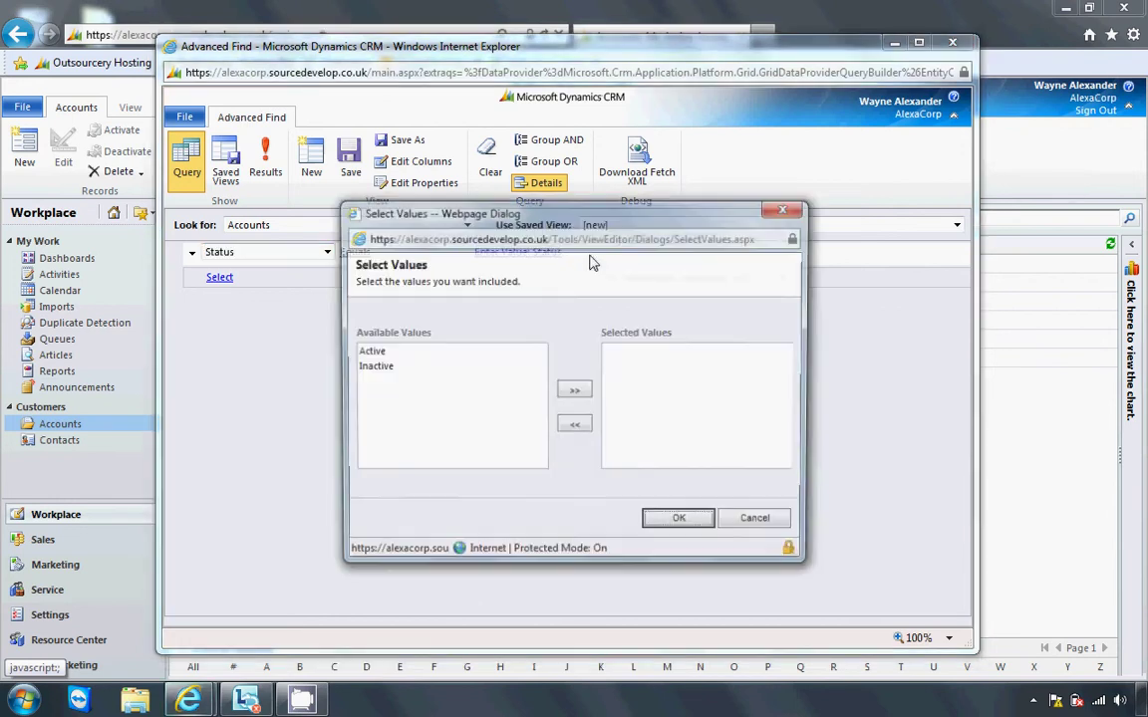
pyautogui.doubleClick(506, 354)
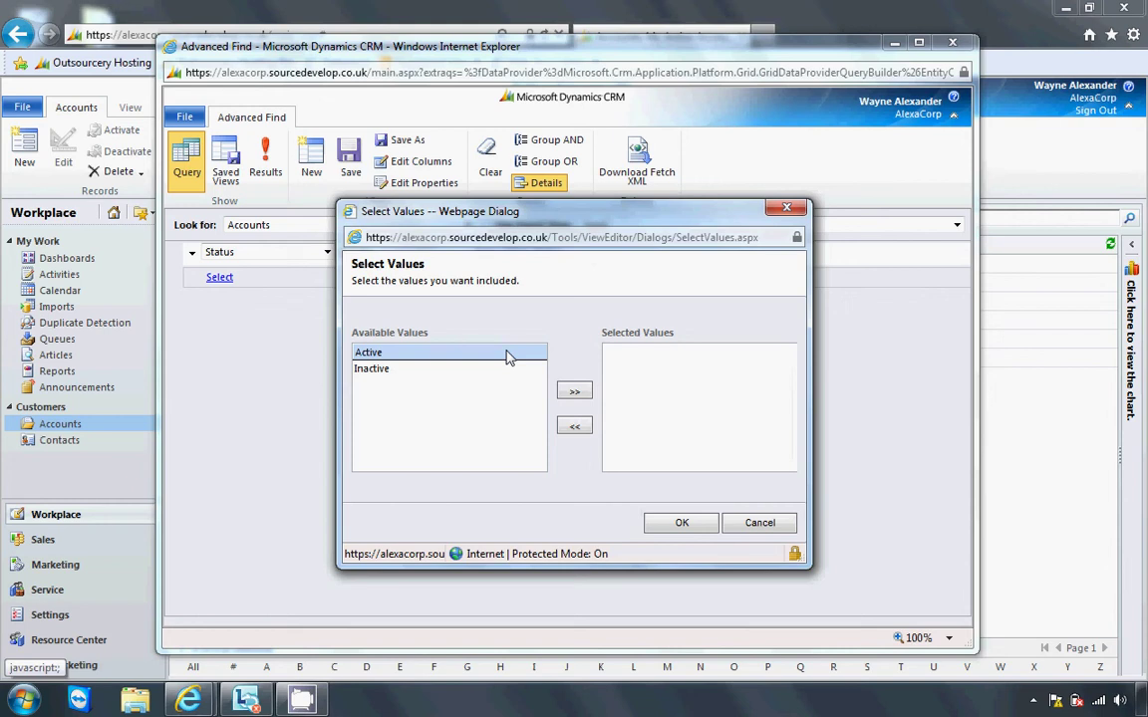
pyautogui.click(668, 530)
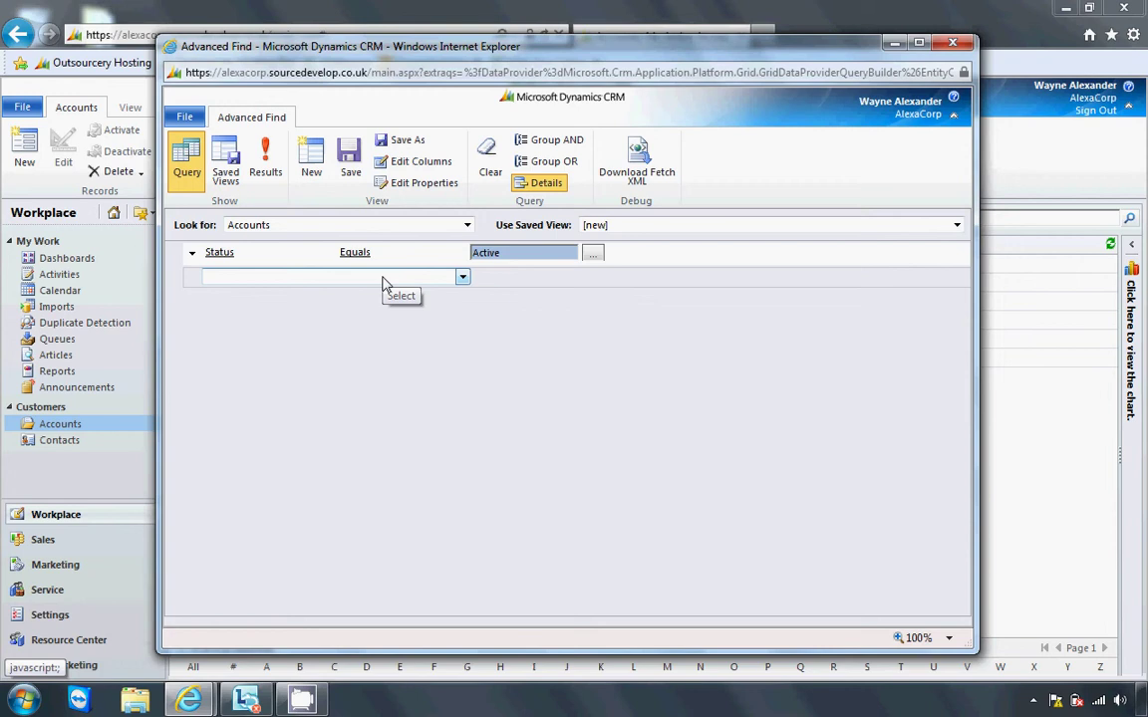
# Add a second condition to the accounts query on the Address 1: City field
pyautogui.click(462, 277)
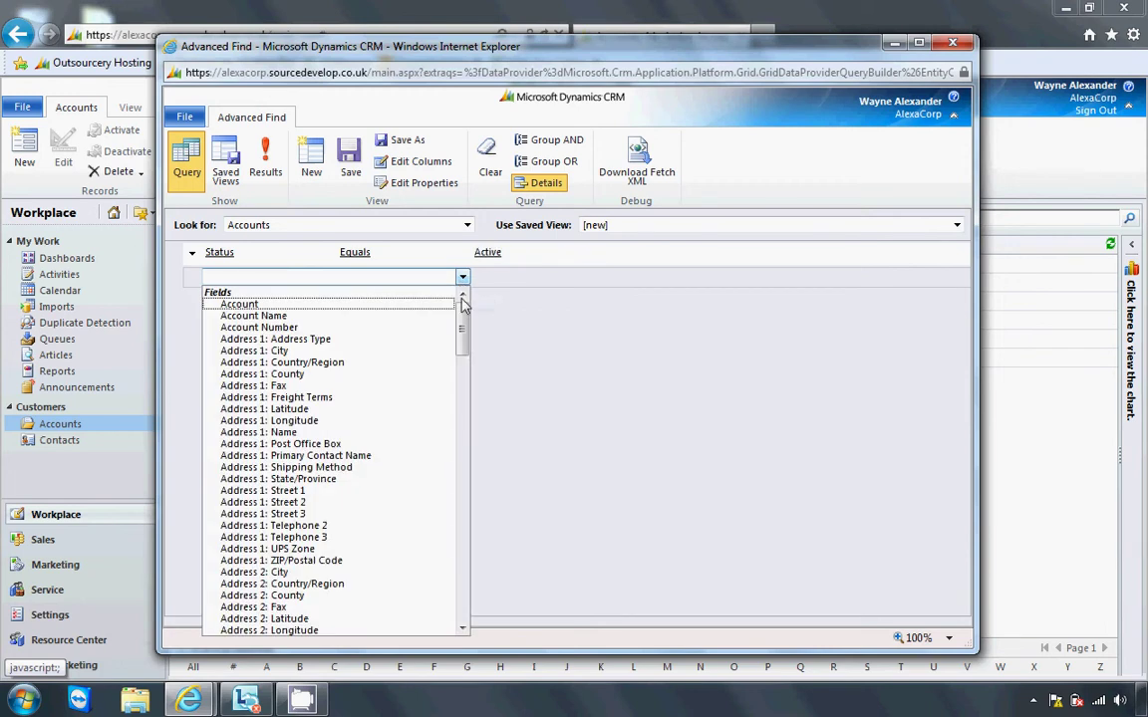
pyautogui.click(396, 360)
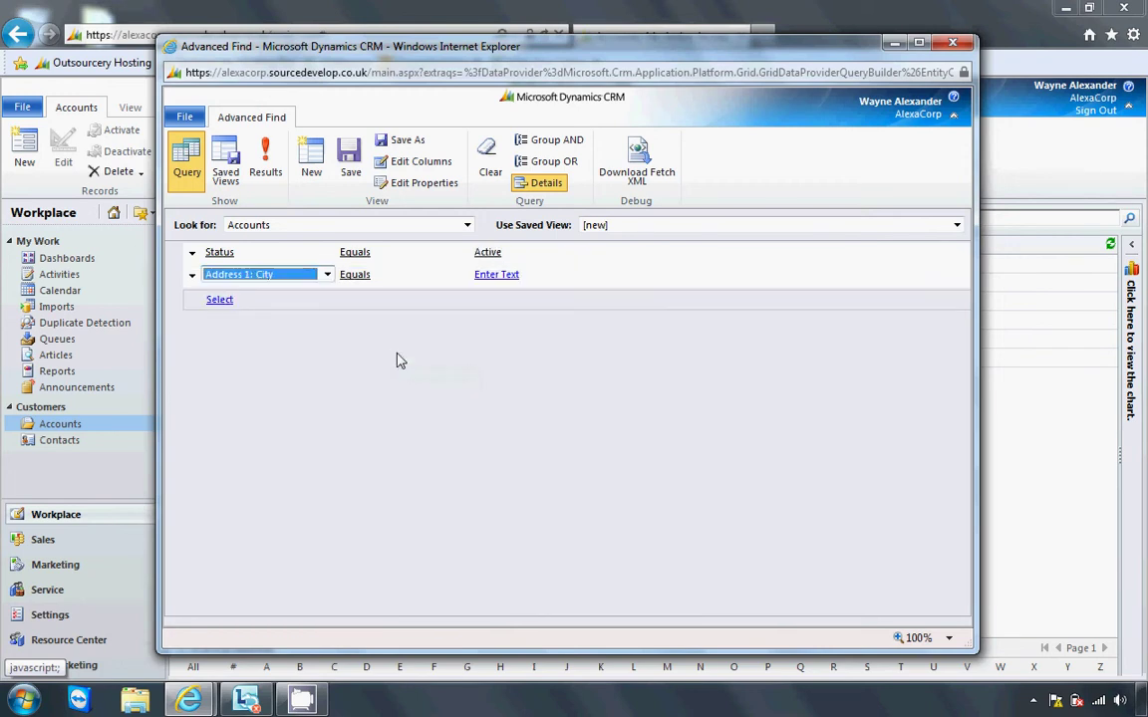
# Try the Does Not Equal and Begins With operators on the city condition, and restore Equals
pyautogui.click(361, 282)
pyautogui.click(463, 282)
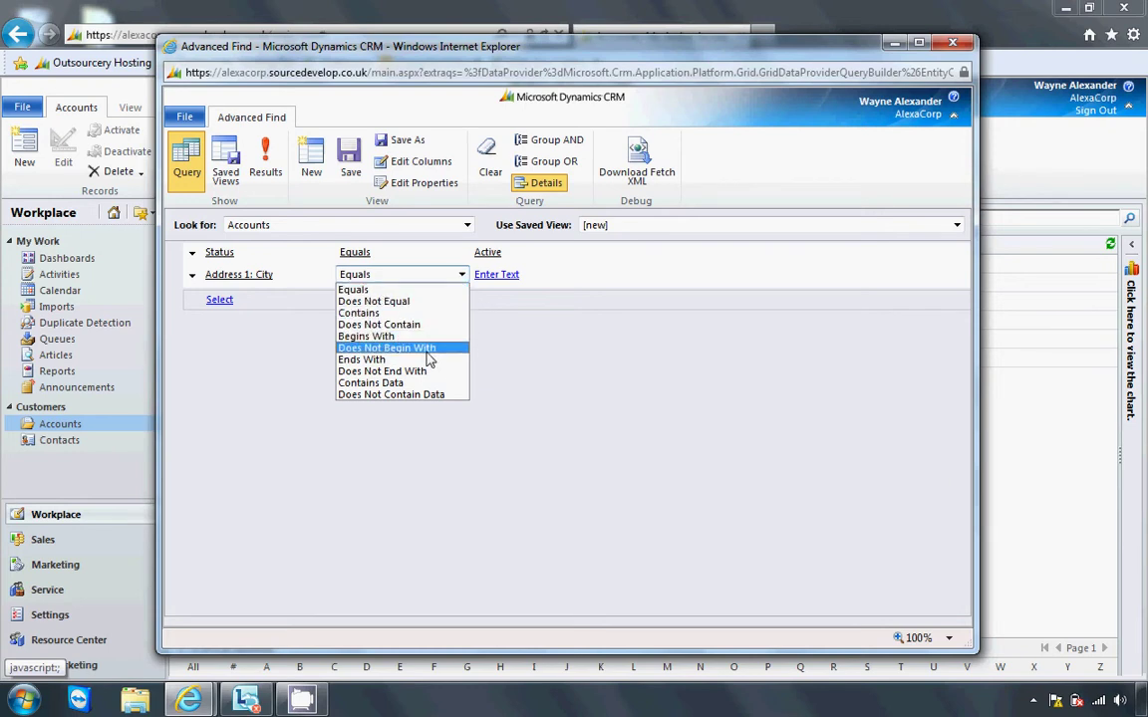
pyautogui.click(424, 302)
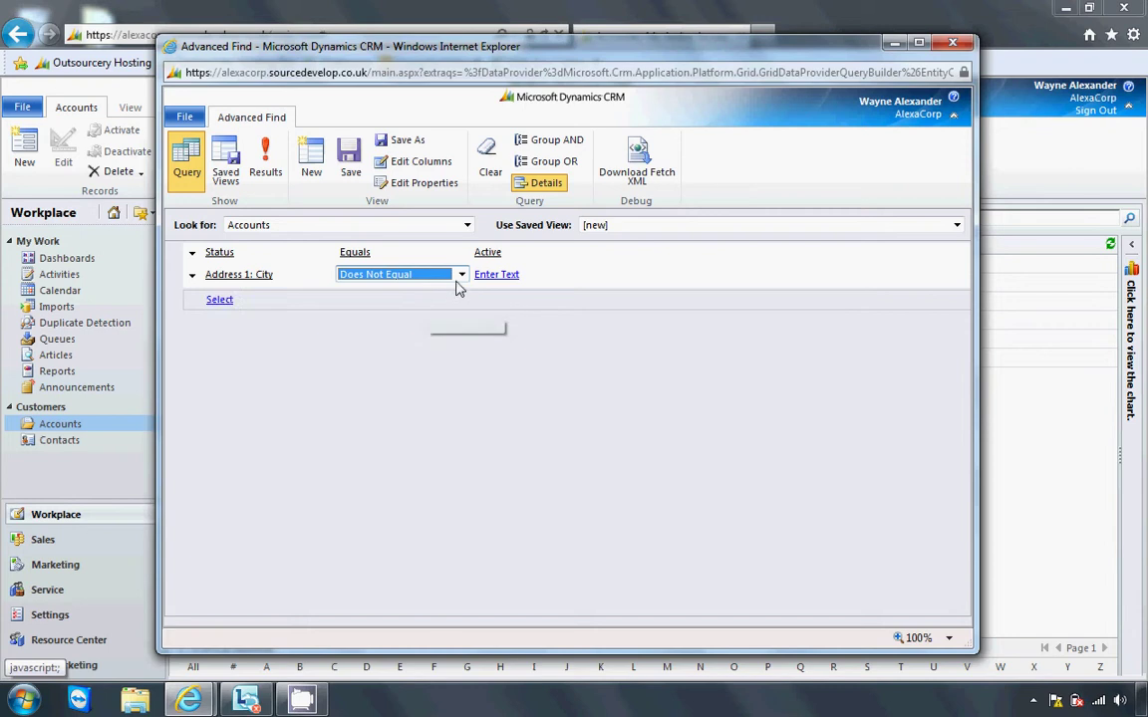
pyautogui.click(461, 274)
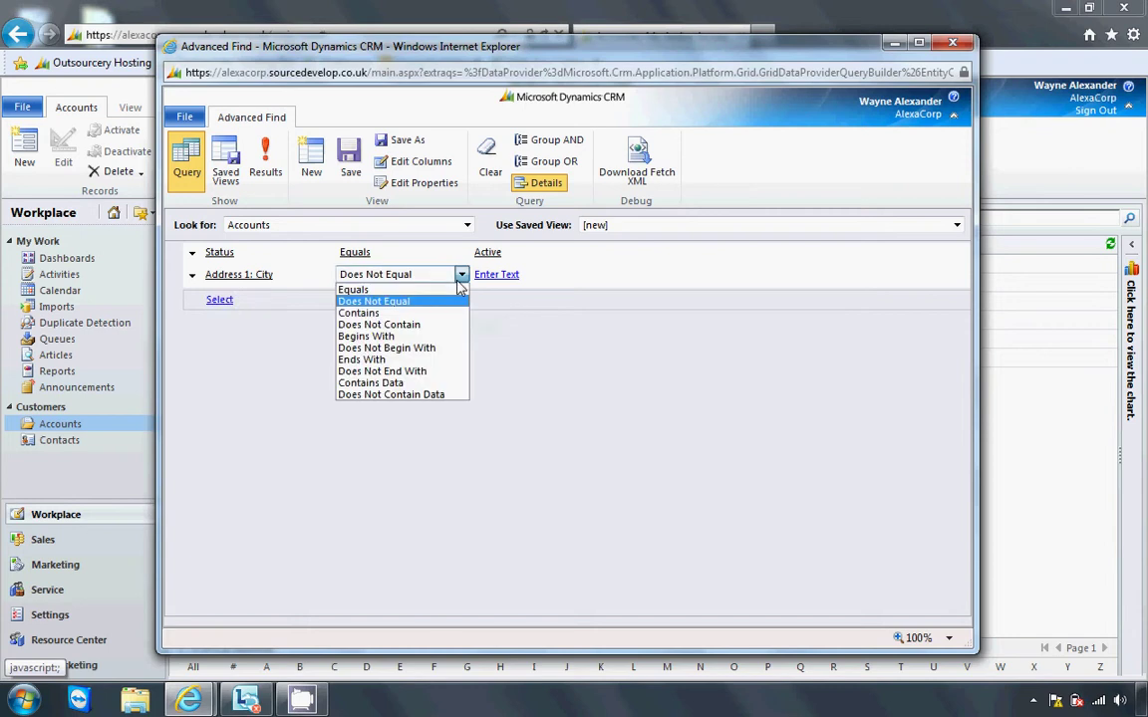
pyautogui.click(444, 337)
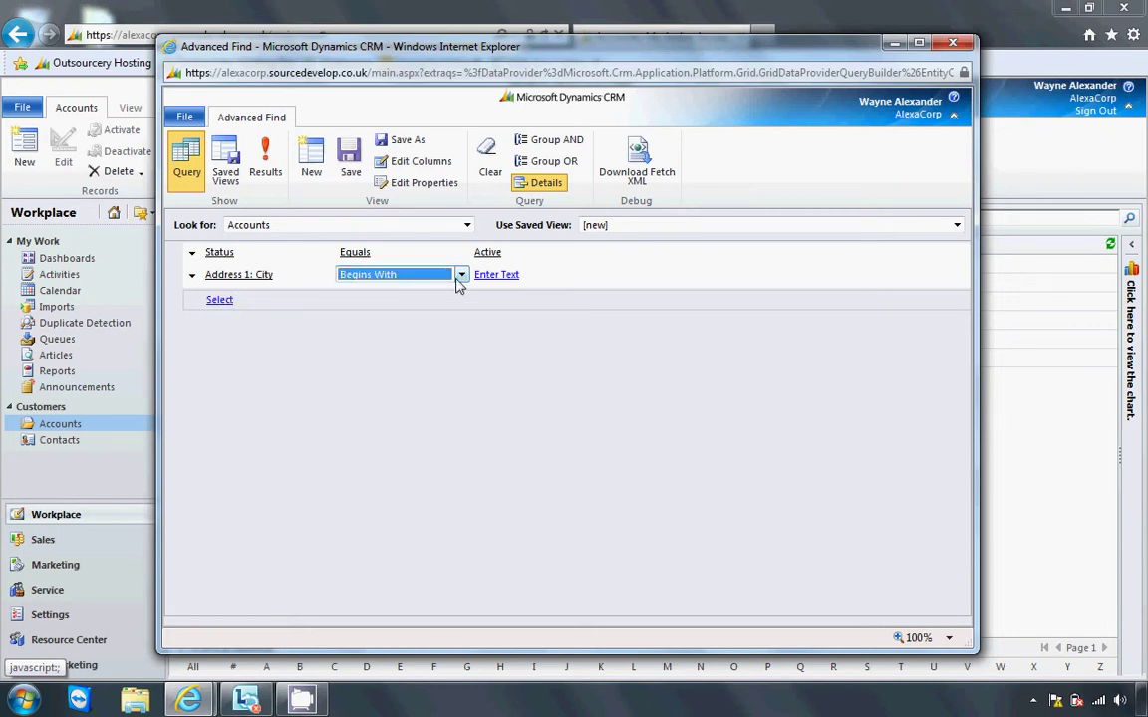
pyautogui.click(462, 275)
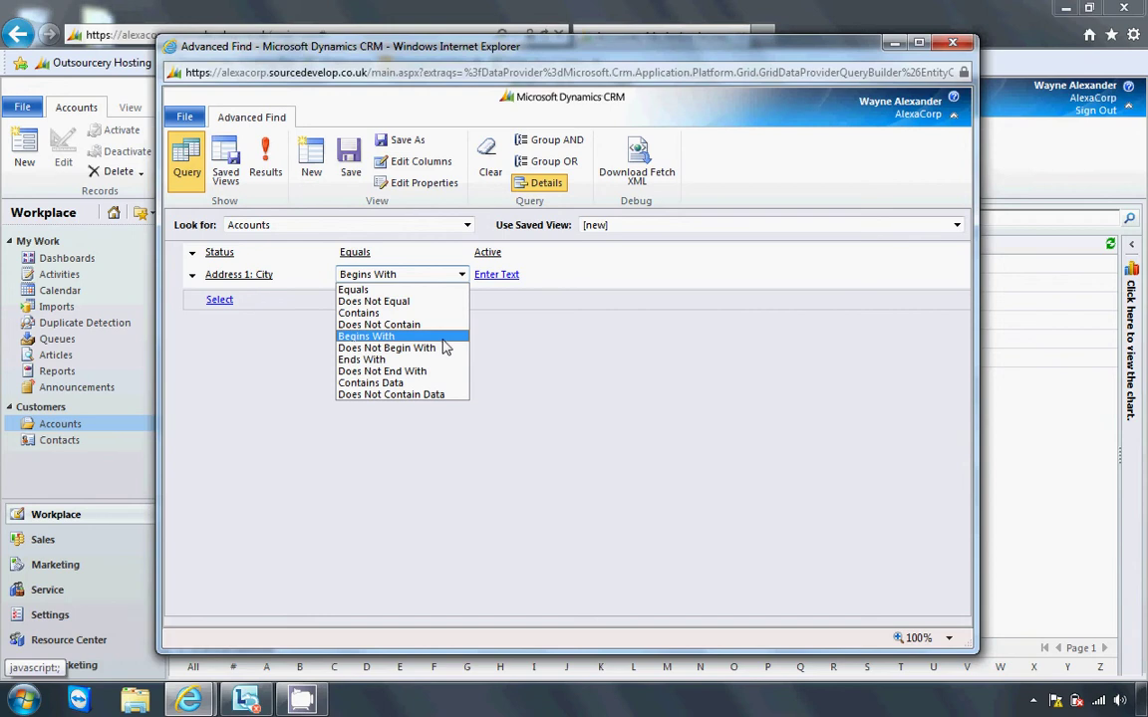
pyautogui.click(438, 290)
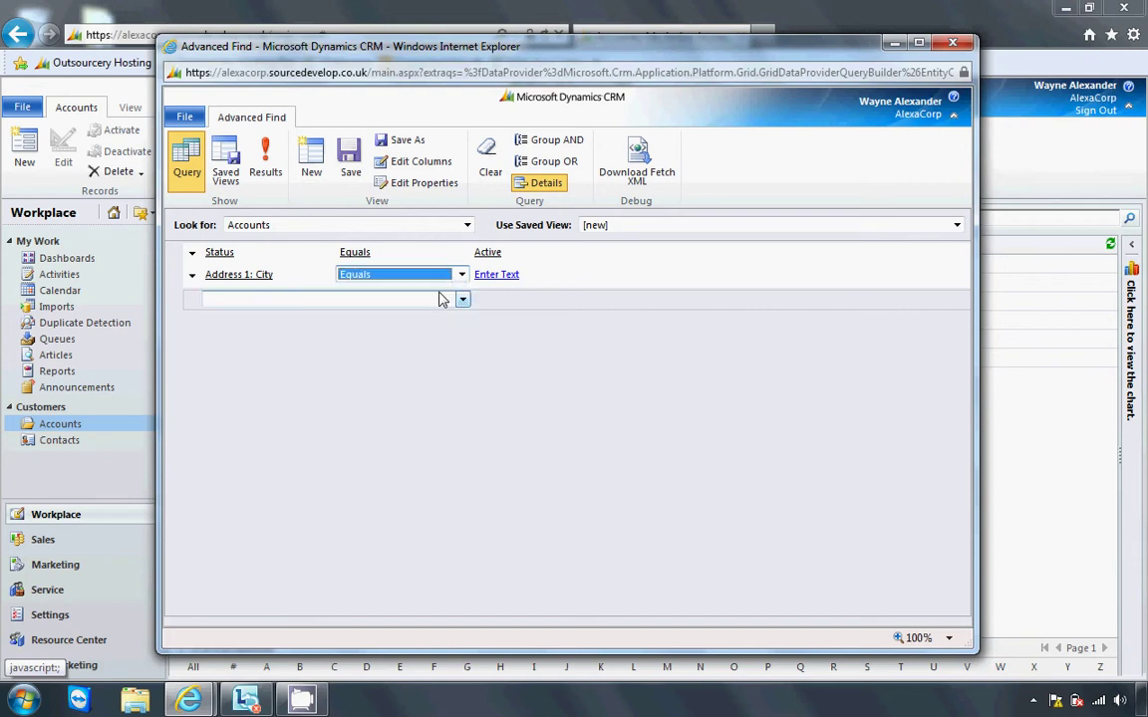
# Set the city condition's value to london and run the query, returning to its criteria after viewing the results
pyautogui.click(500, 283)
pyautogui.write('lo')
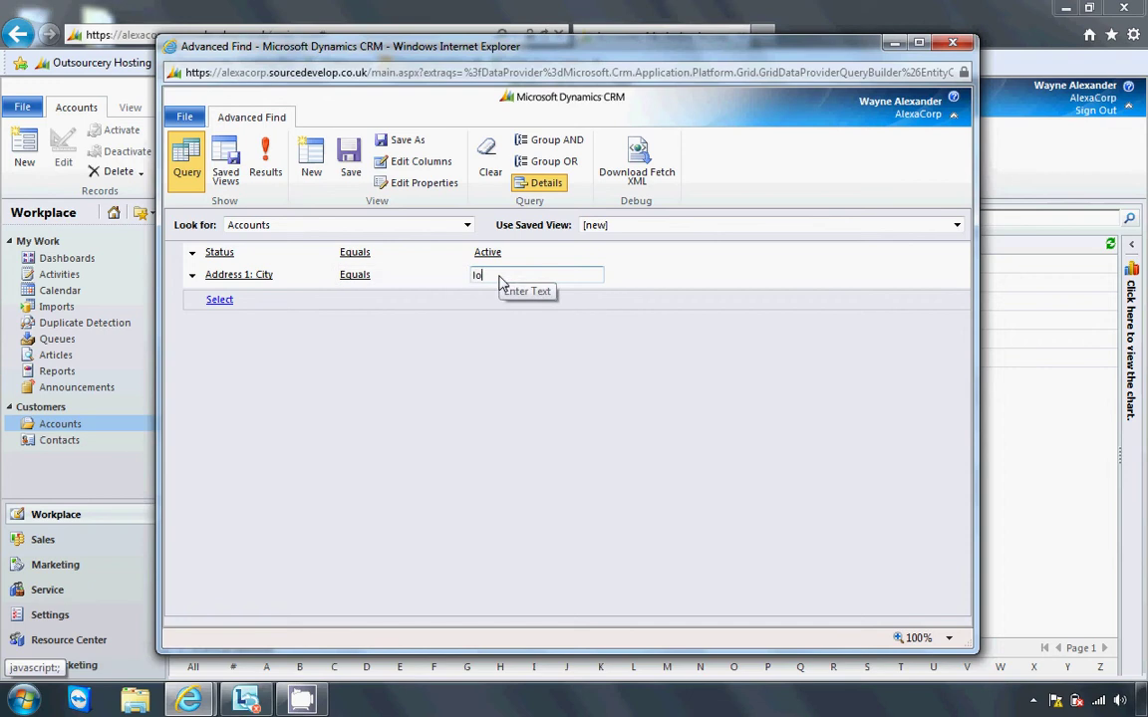
pyautogui.write('ndon')
pyautogui.click(269, 181)
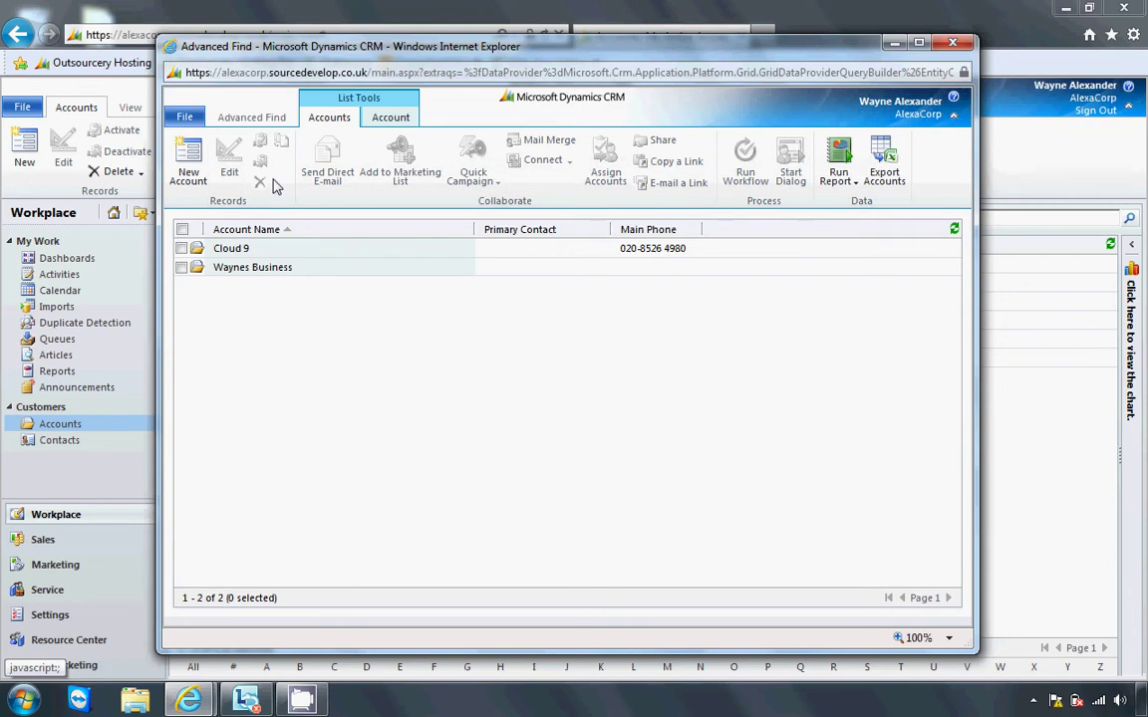
pyautogui.click(252, 118)
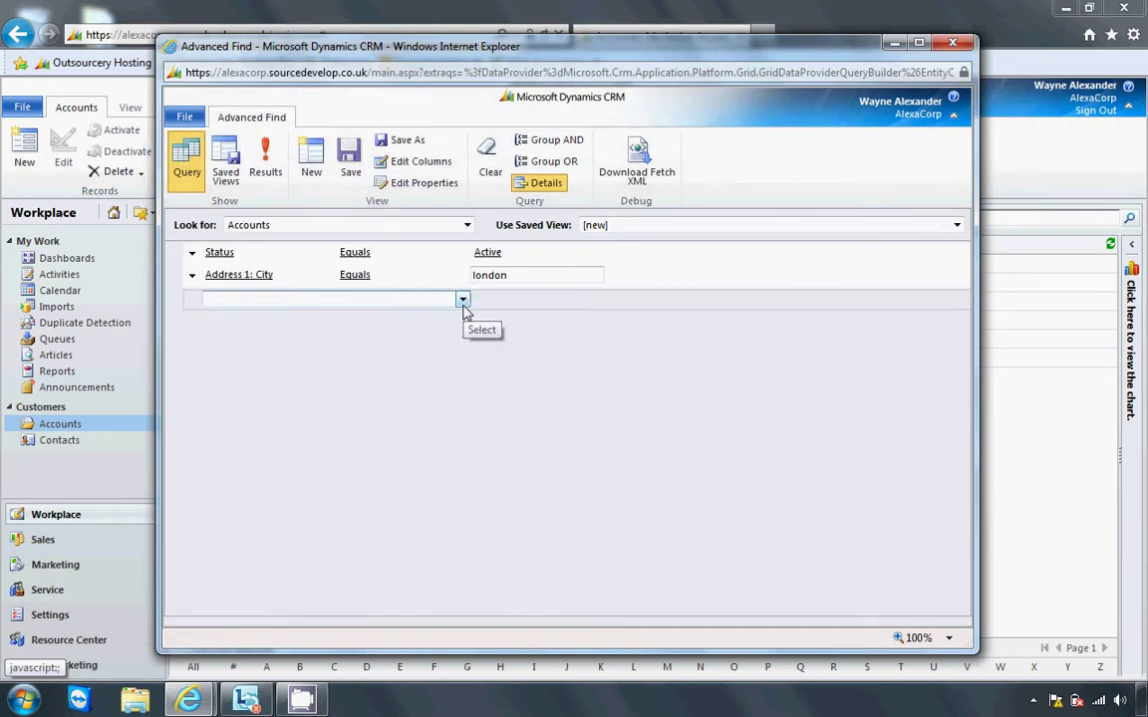
# Add another condition to the accounts query requiring Address 1: City Equals manchester
pyautogui.click(462, 301)
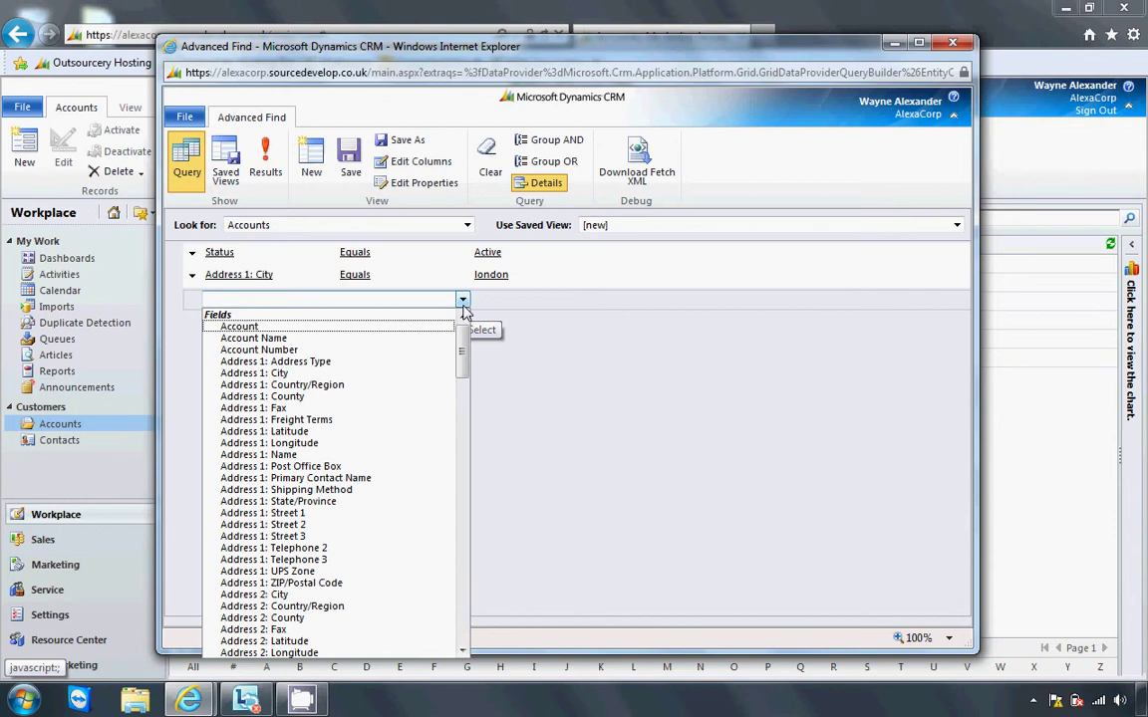
pyautogui.click(436, 373)
pyautogui.click(491, 298)
pyautogui.write('m')
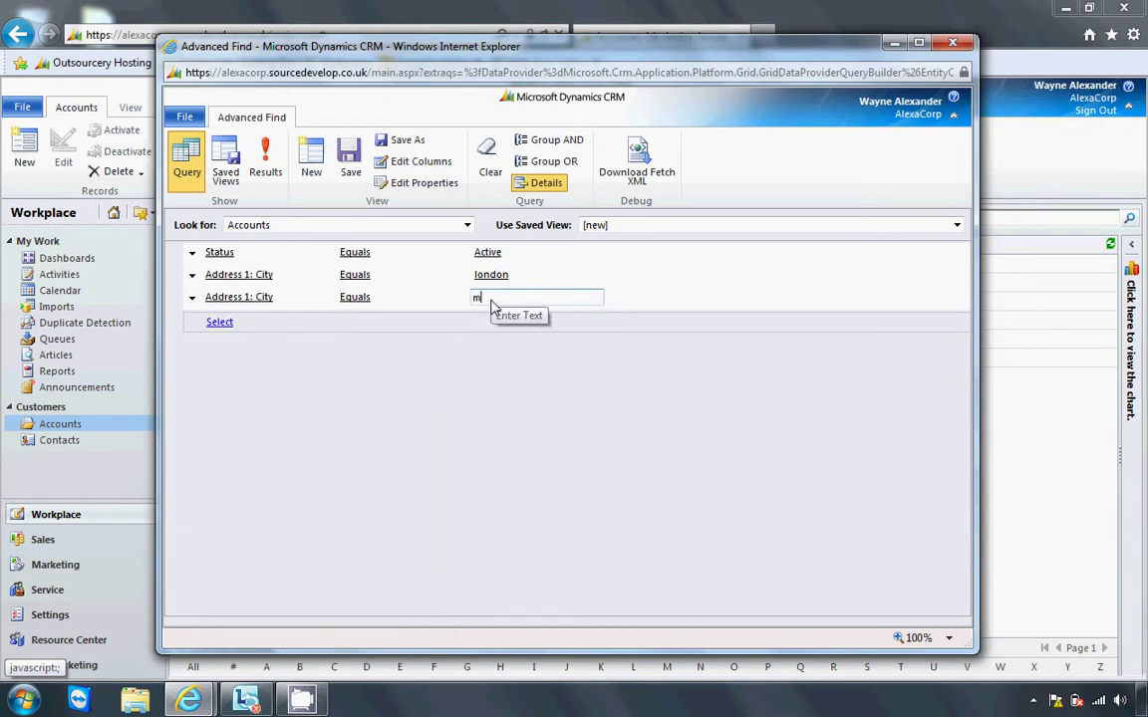
pyautogui.write('anchester')
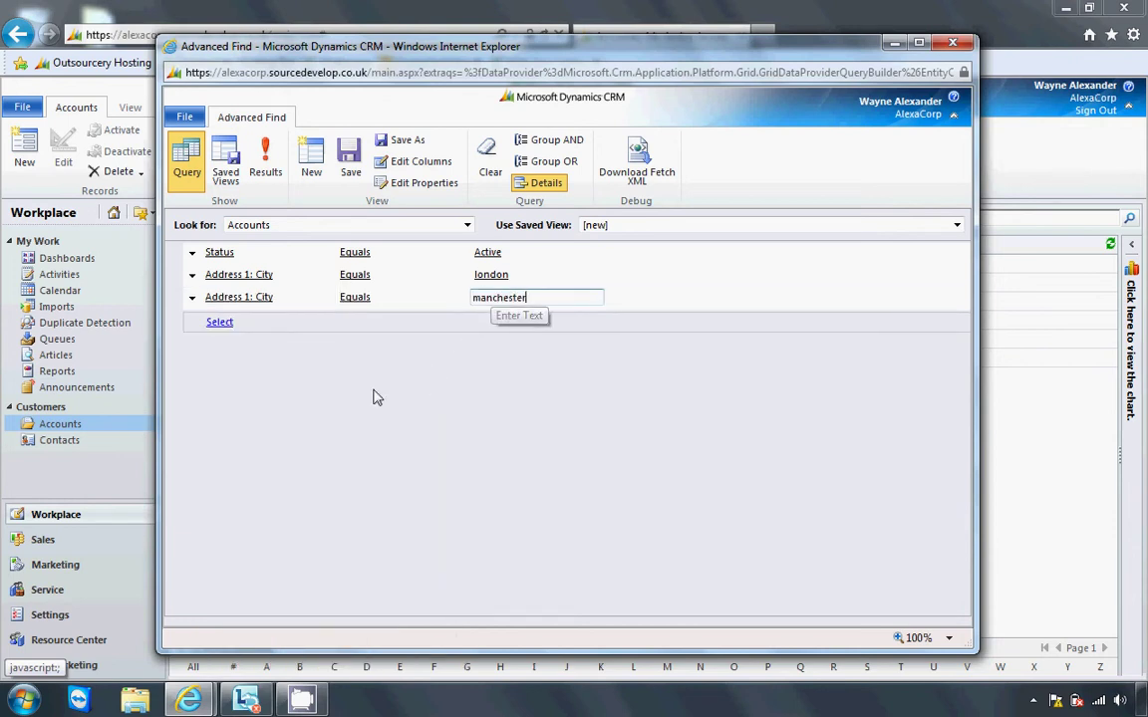
# Add another condition to the accounts query requiring Address 1: City Equals luton
pyautogui.click(343, 326)
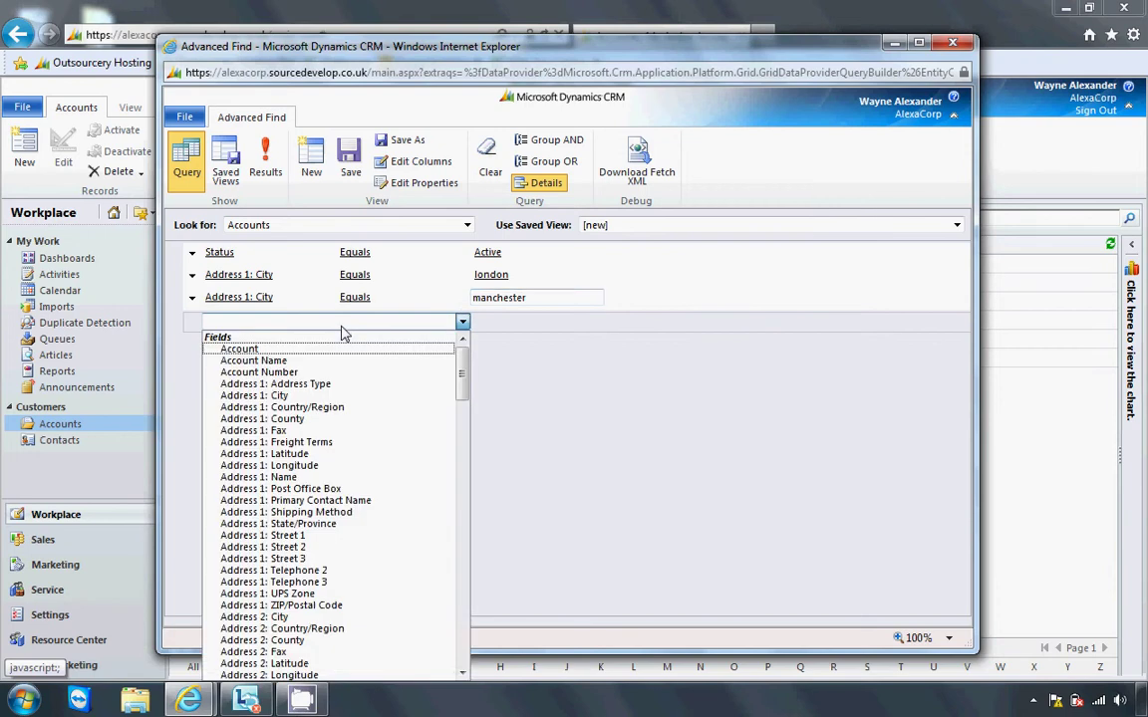
pyautogui.click(349, 392)
pyautogui.click(507, 321)
pyautogui.write('l')
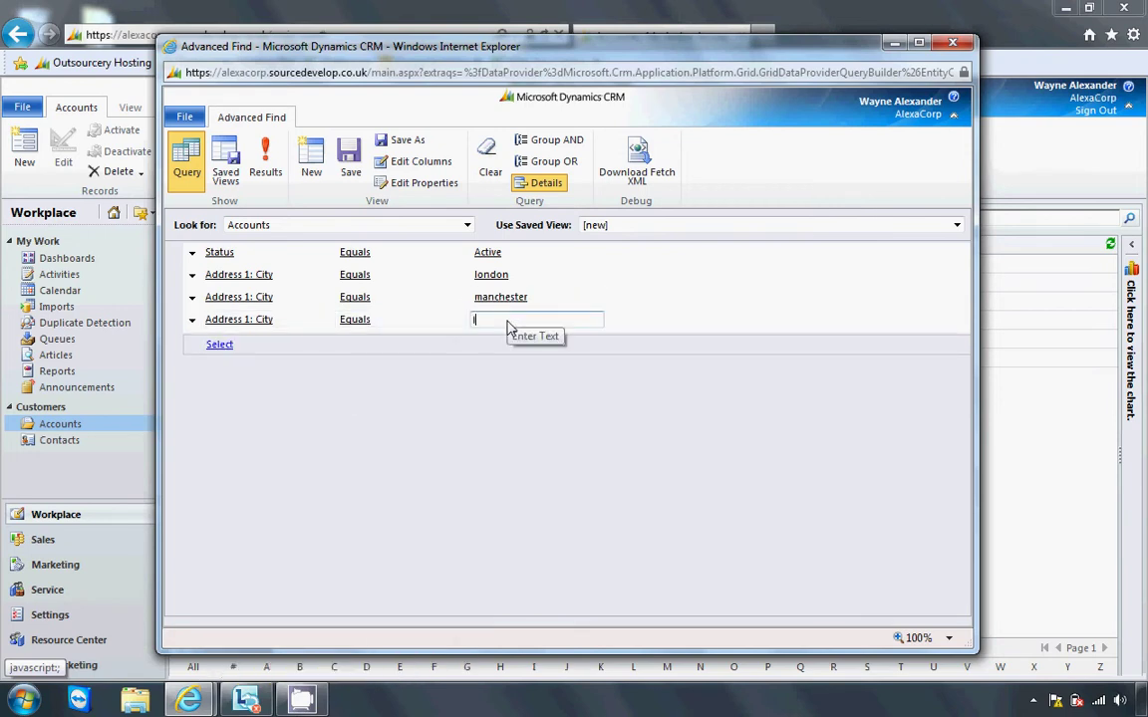
pyautogui.write('uton')
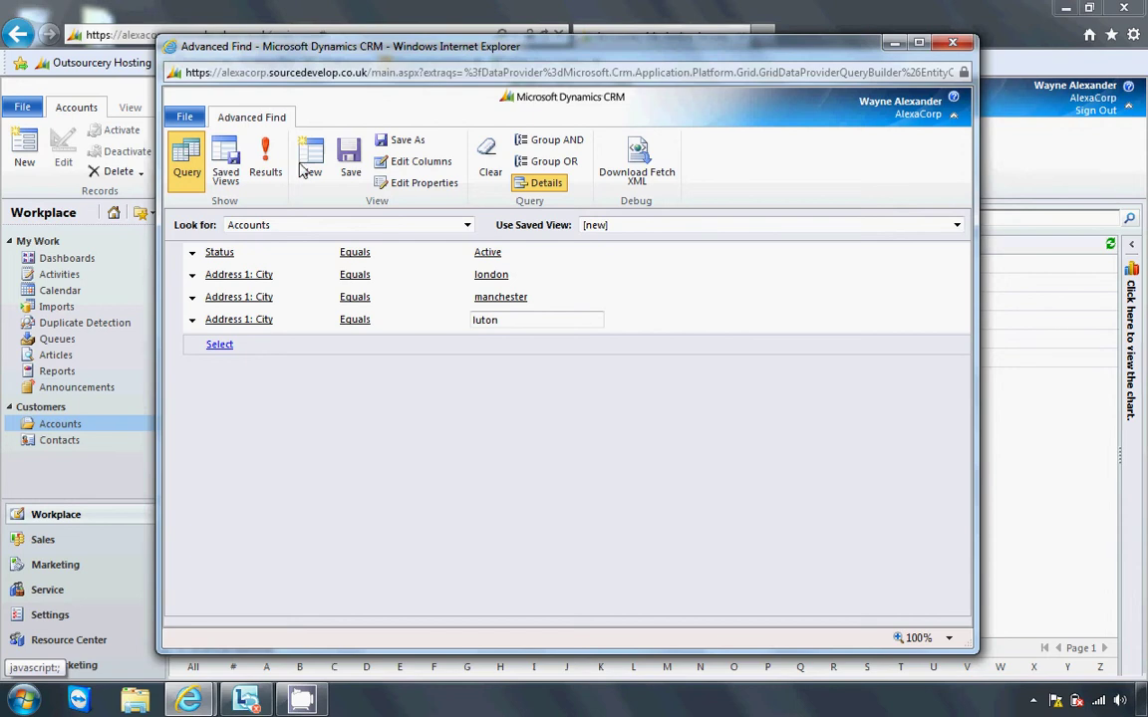
# Run the accounts query with all three city conditions, view its results and return to the criteria
pyautogui.click(269, 164)
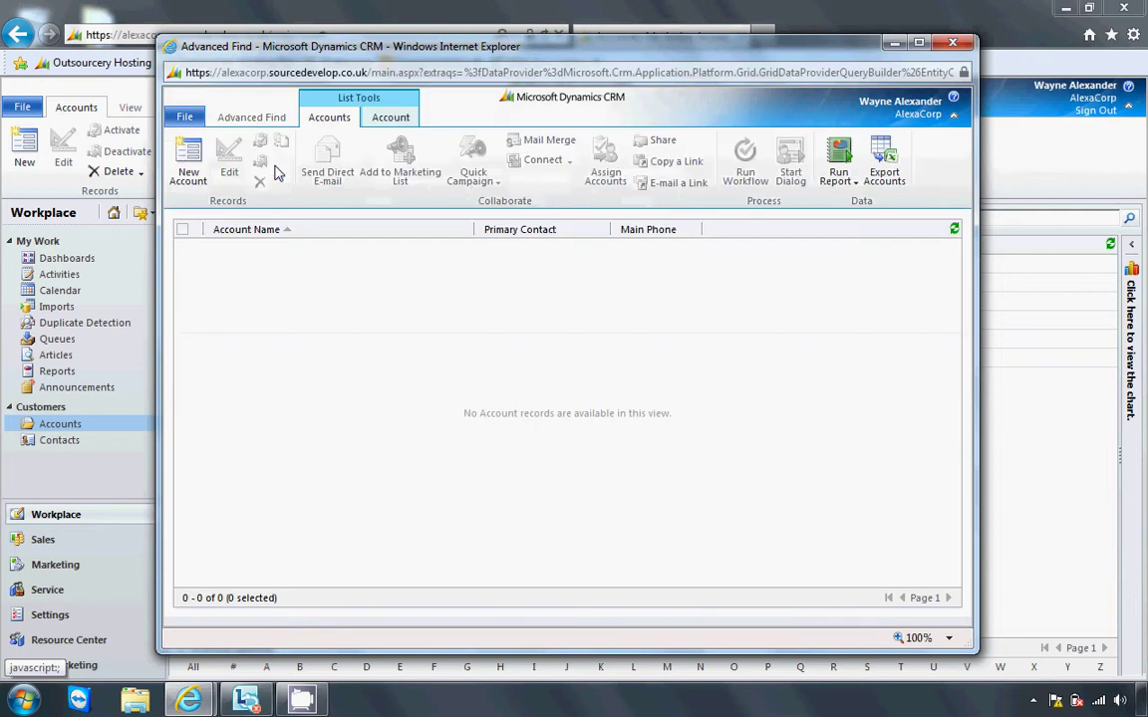
pyautogui.click(271, 124)
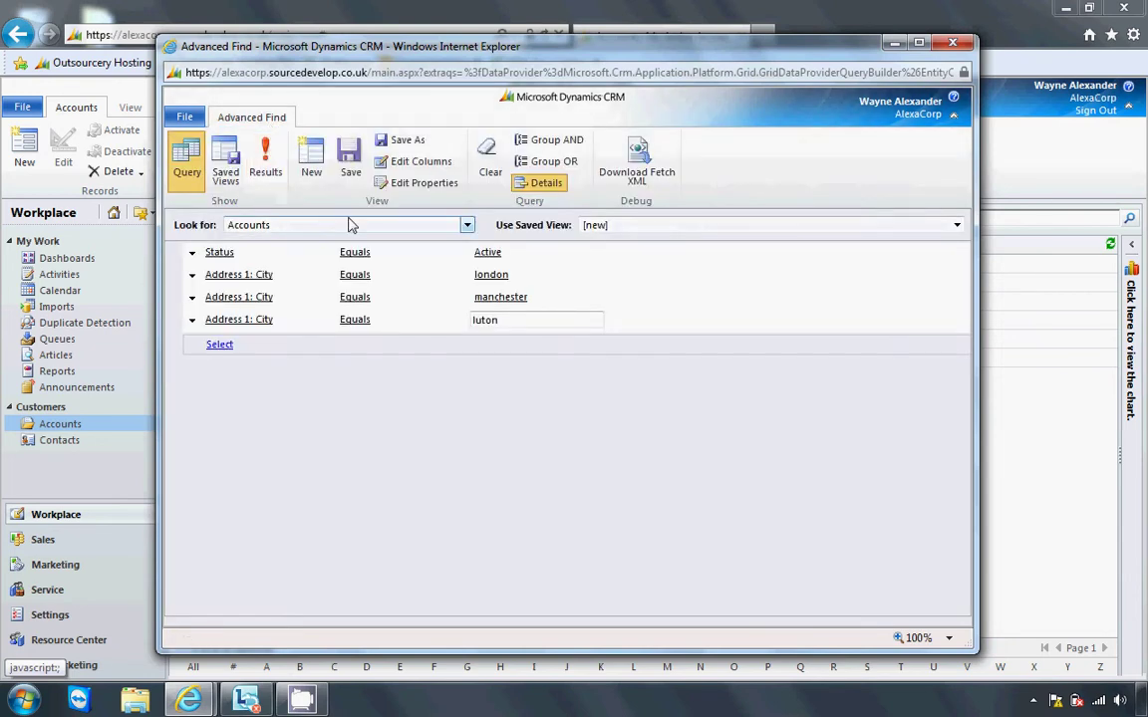
pyautogui.click(355, 253)
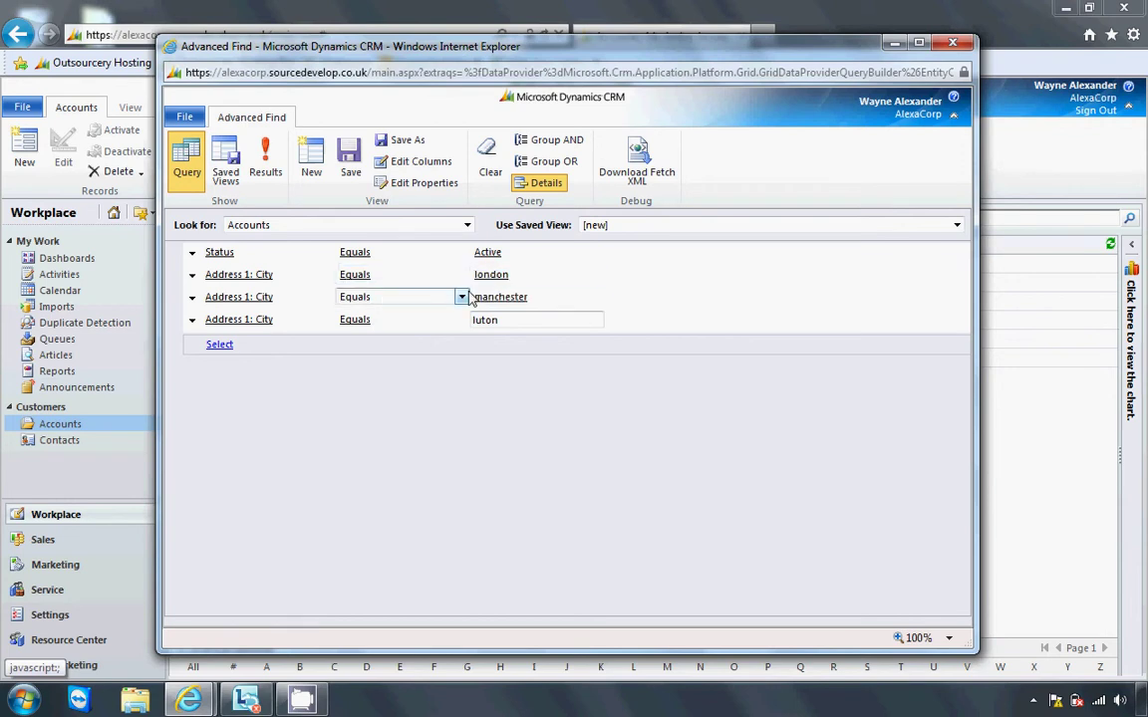
# Group the london, manchester and luton city conditions with OR and run the query, returning to its criteria after viewing the results
pyautogui.click(192, 276)
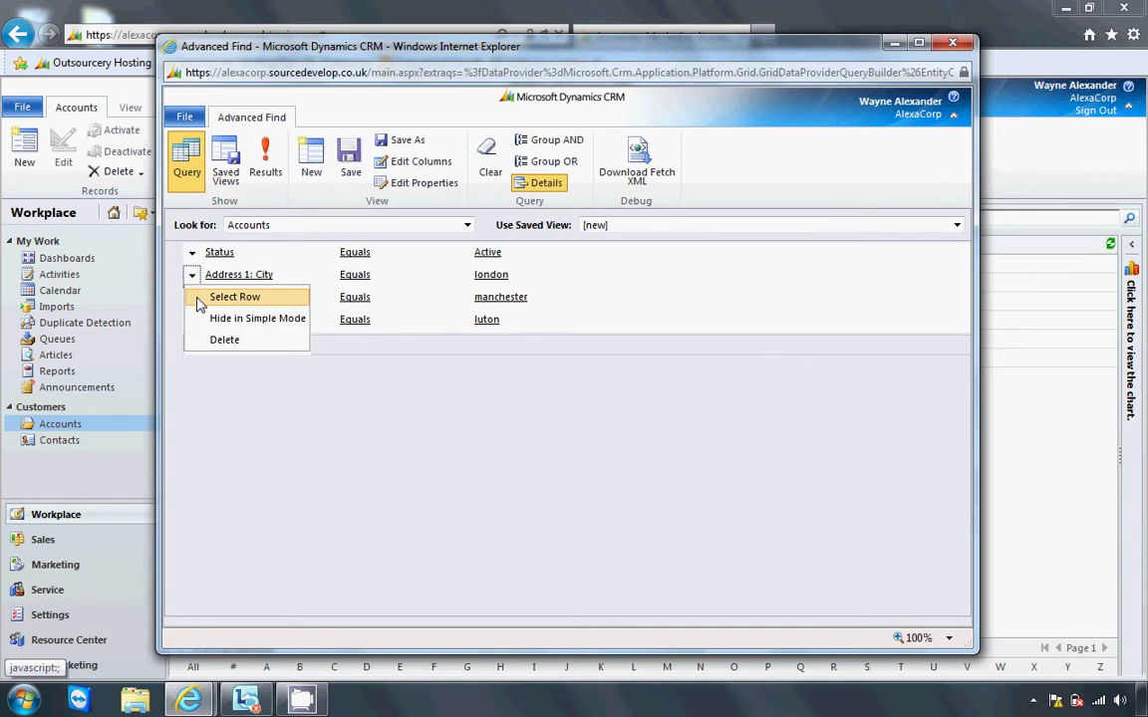
pyautogui.click(203, 298)
pyautogui.click(192, 298)
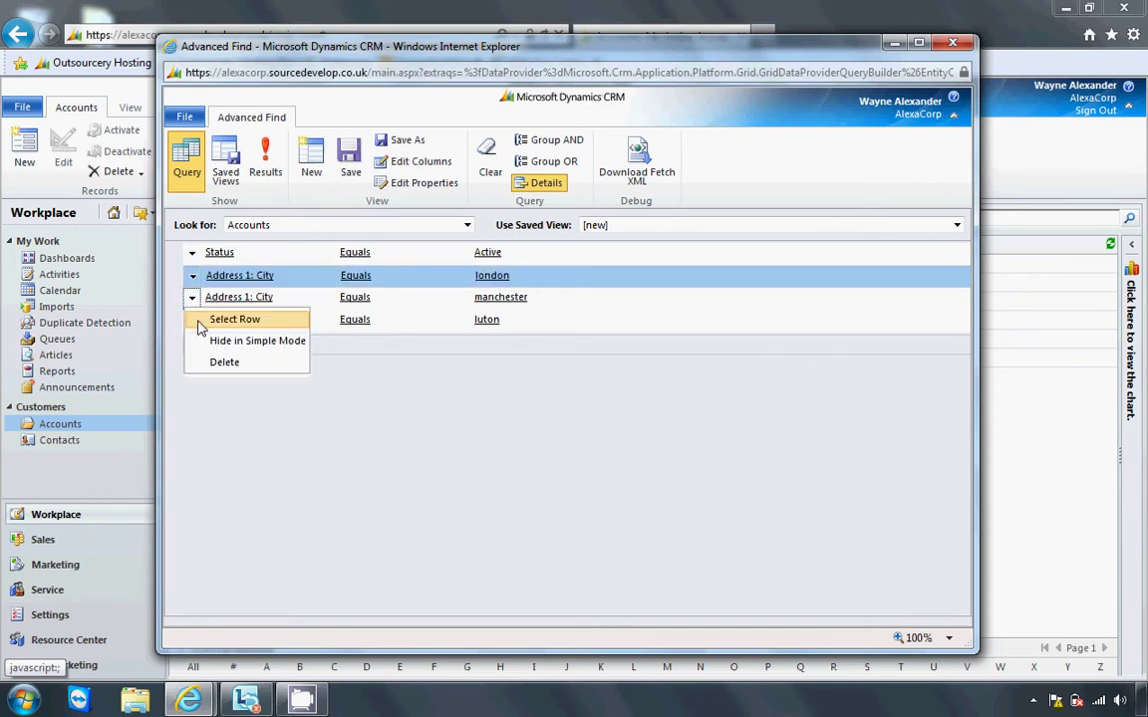
pyautogui.click(202, 327)
pyautogui.click(192, 320)
pyautogui.click(205, 342)
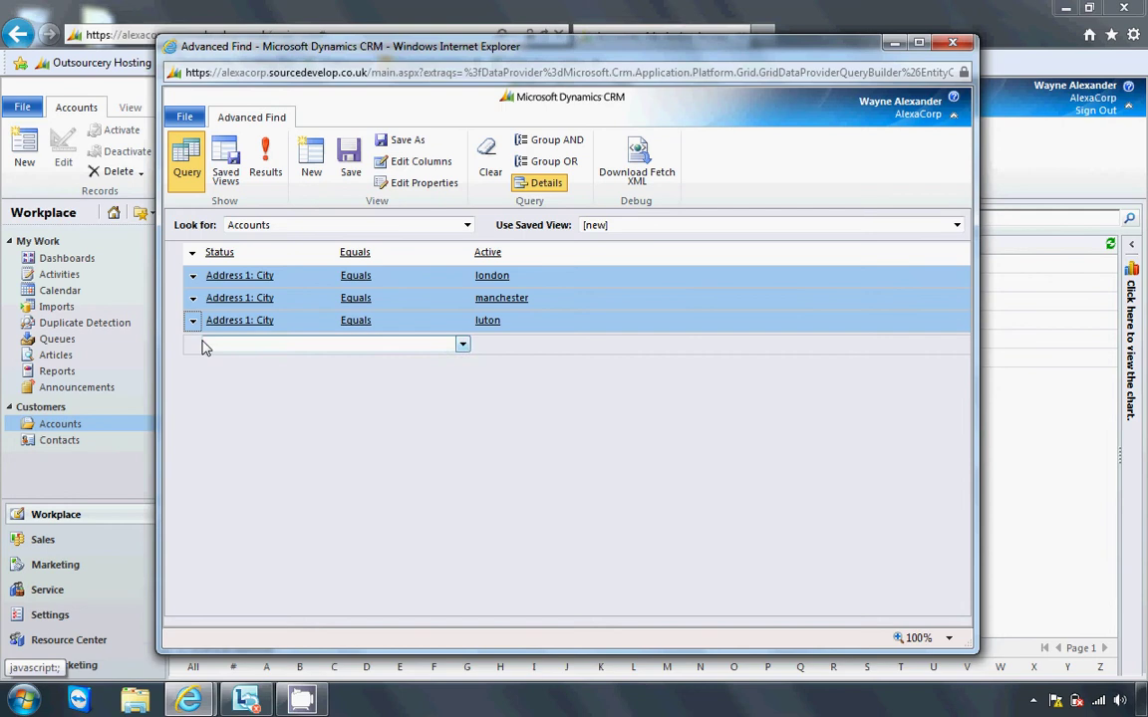
pyautogui.click(535, 169)
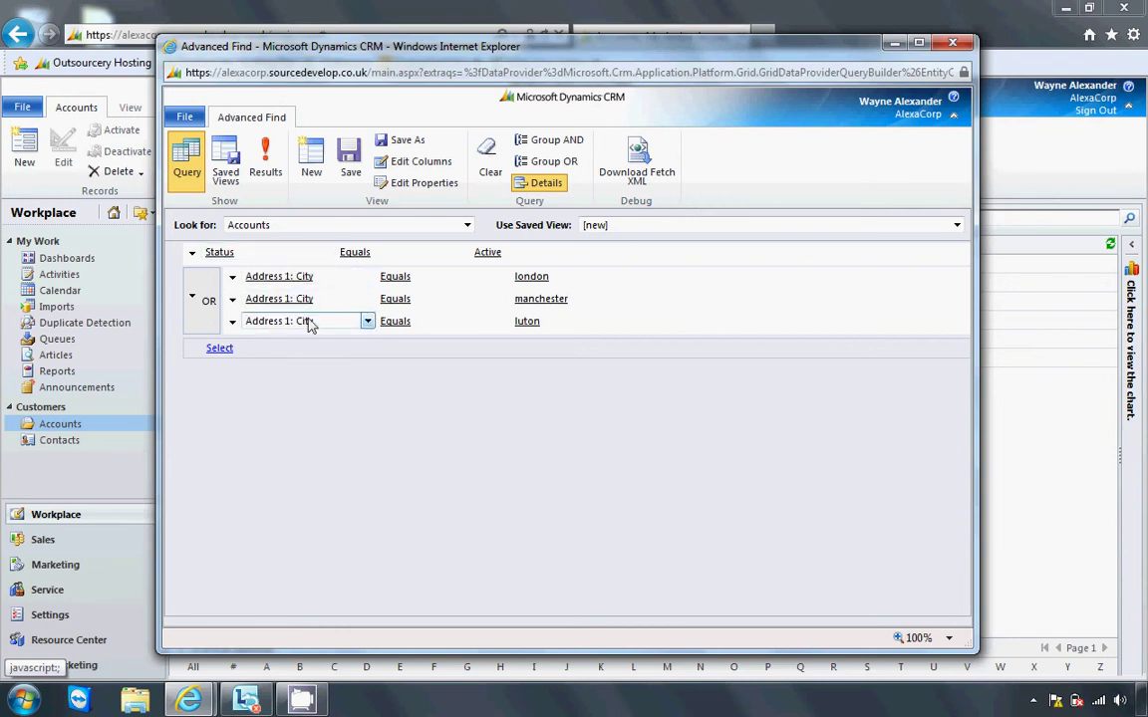
pyautogui.click(267, 155)
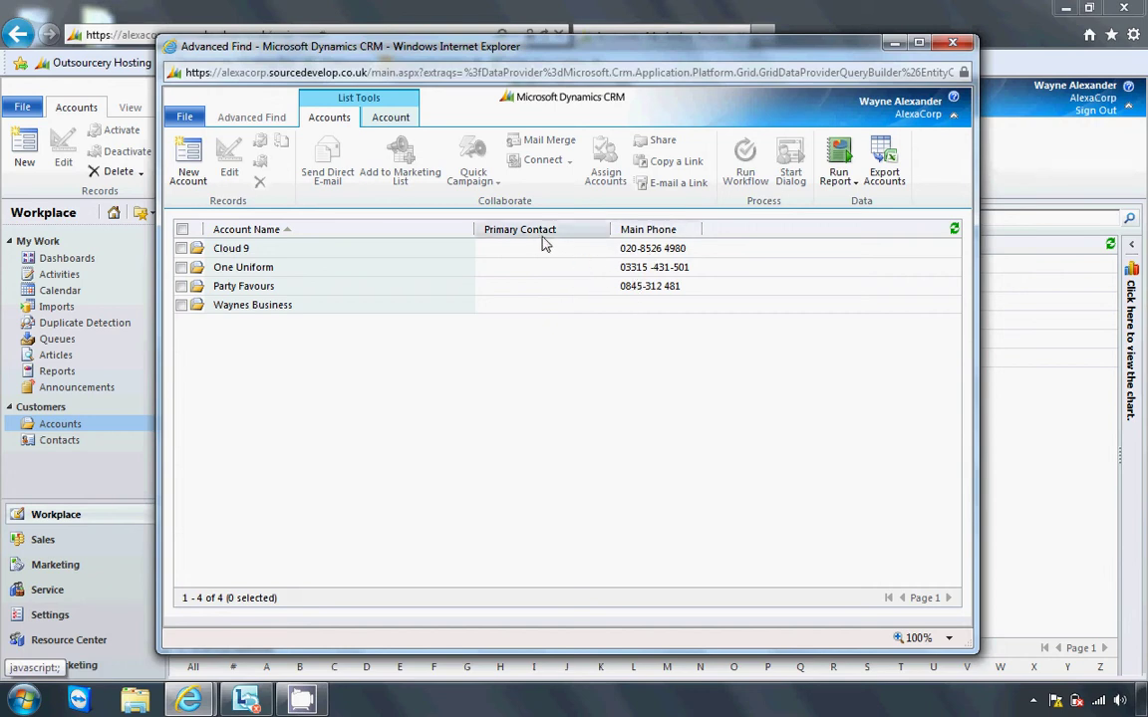
pyautogui.click(275, 119)
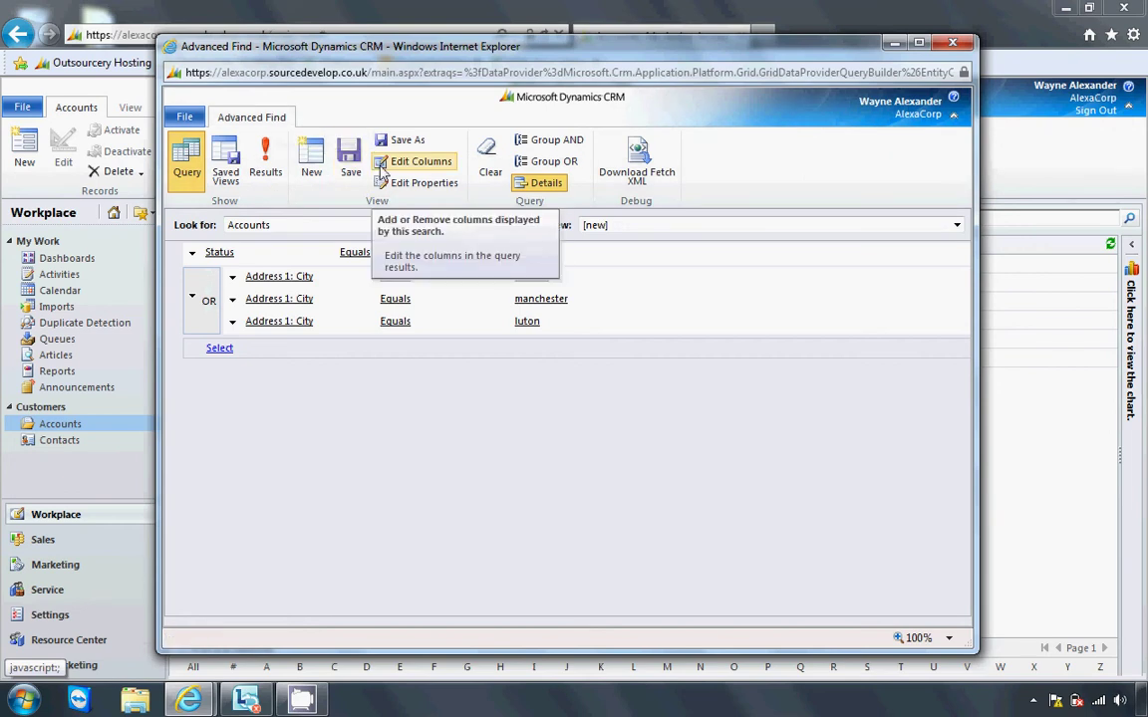
# Remove the Primary Contact and Main Phone columns from the query's results view
pyautogui.click(380, 170)
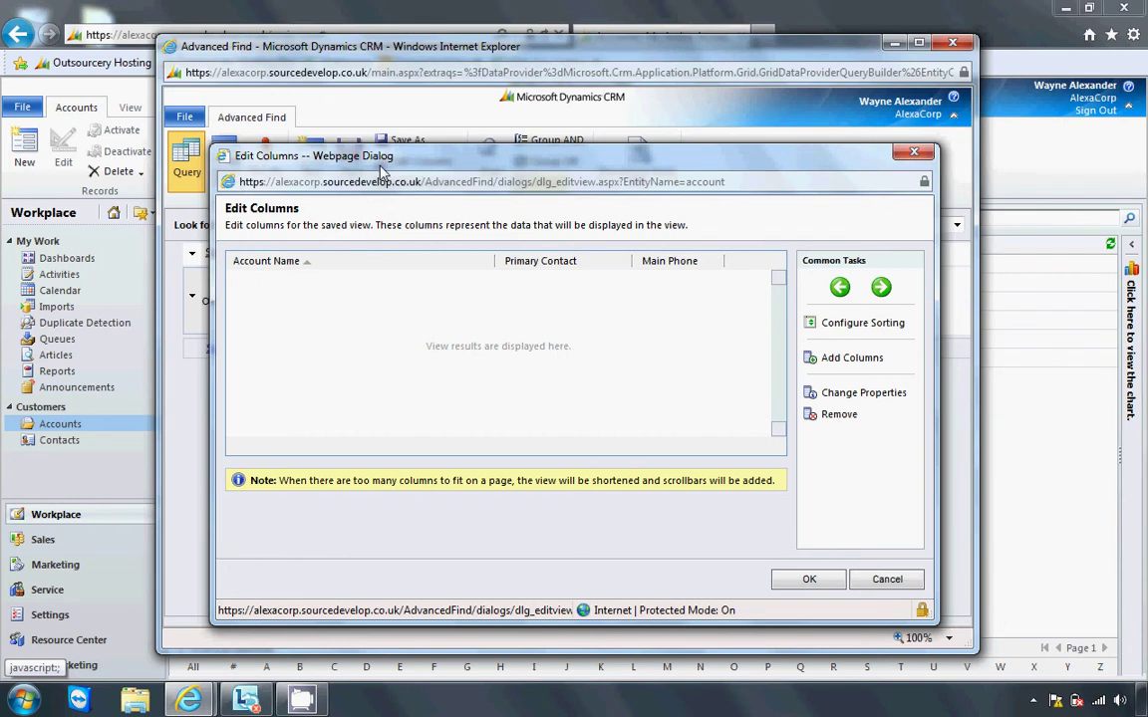
pyautogui.moveTo(379, 165); pyautogui.dragTo(365, 134)
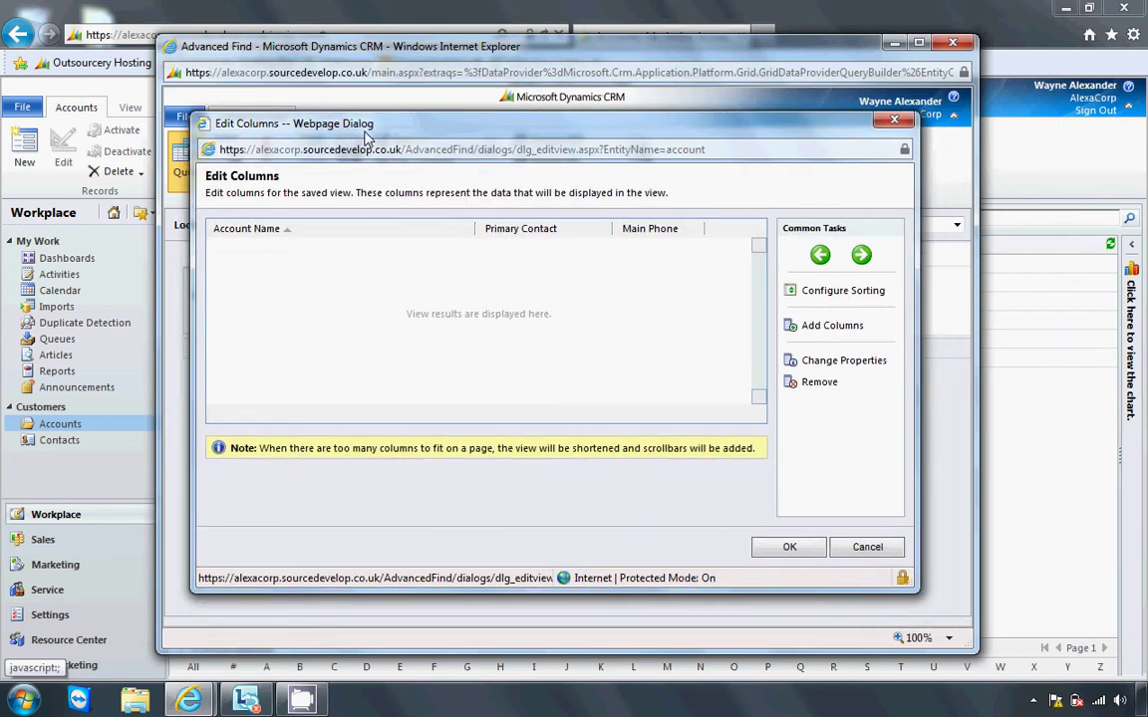
pyautogui.click(528, 231)
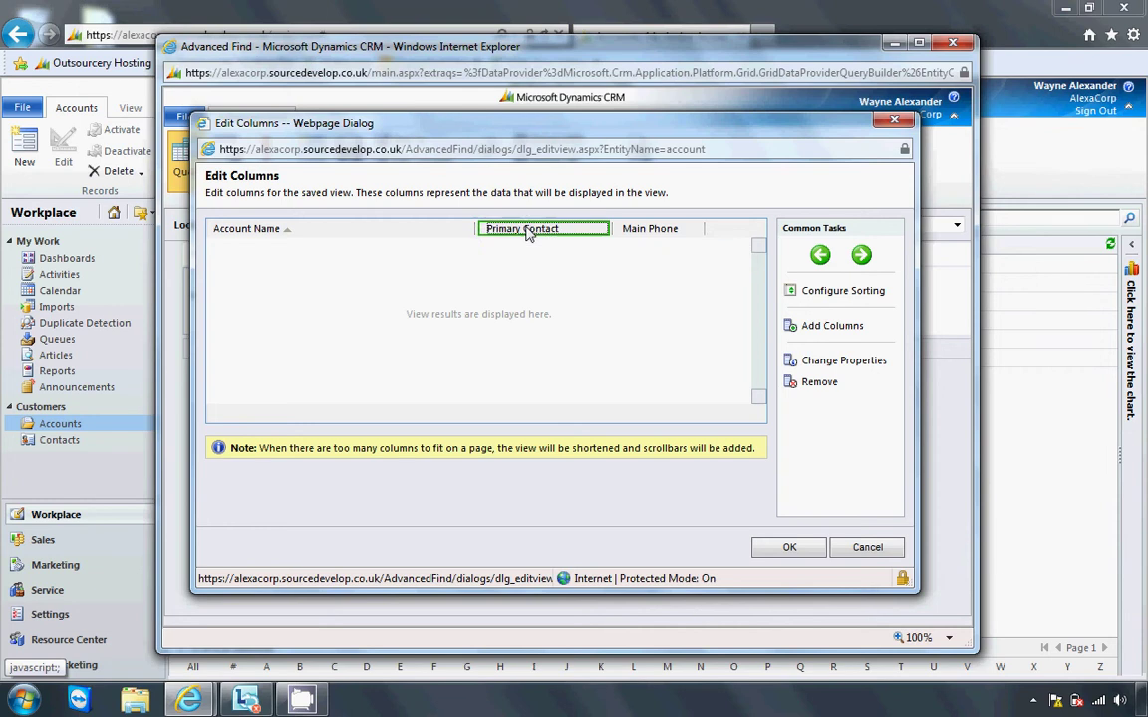
pyautogui.click(791, 387)
pyautogui.click(592, 413)
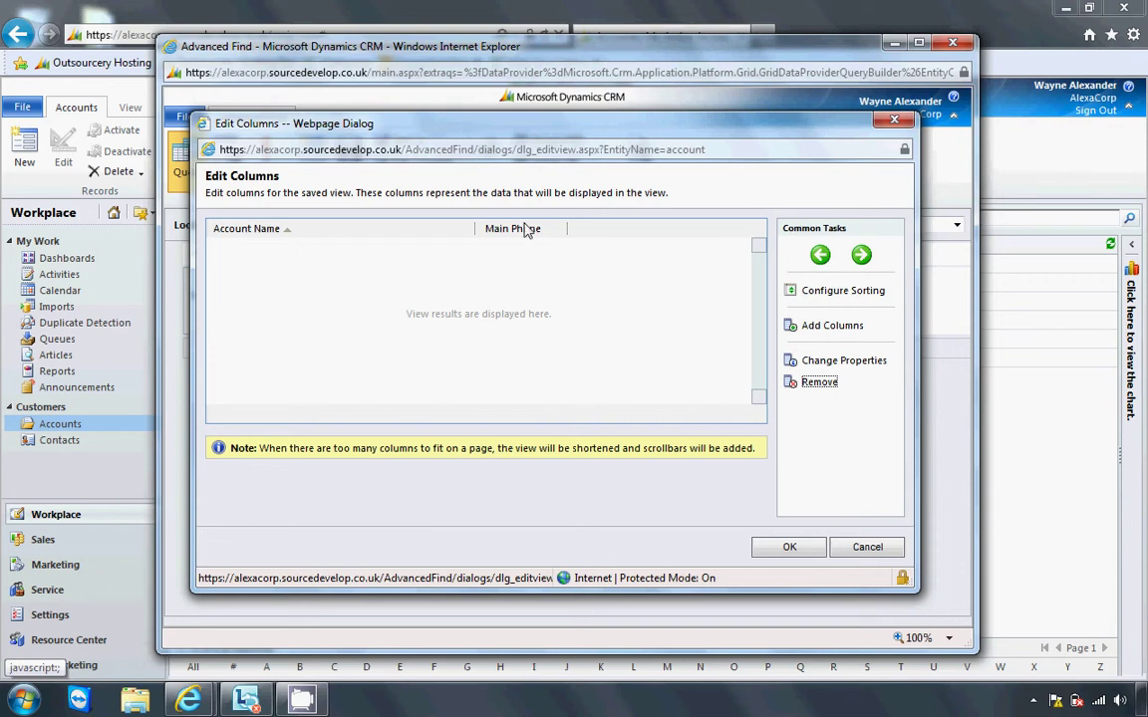
pyautogui.click(525, 231)
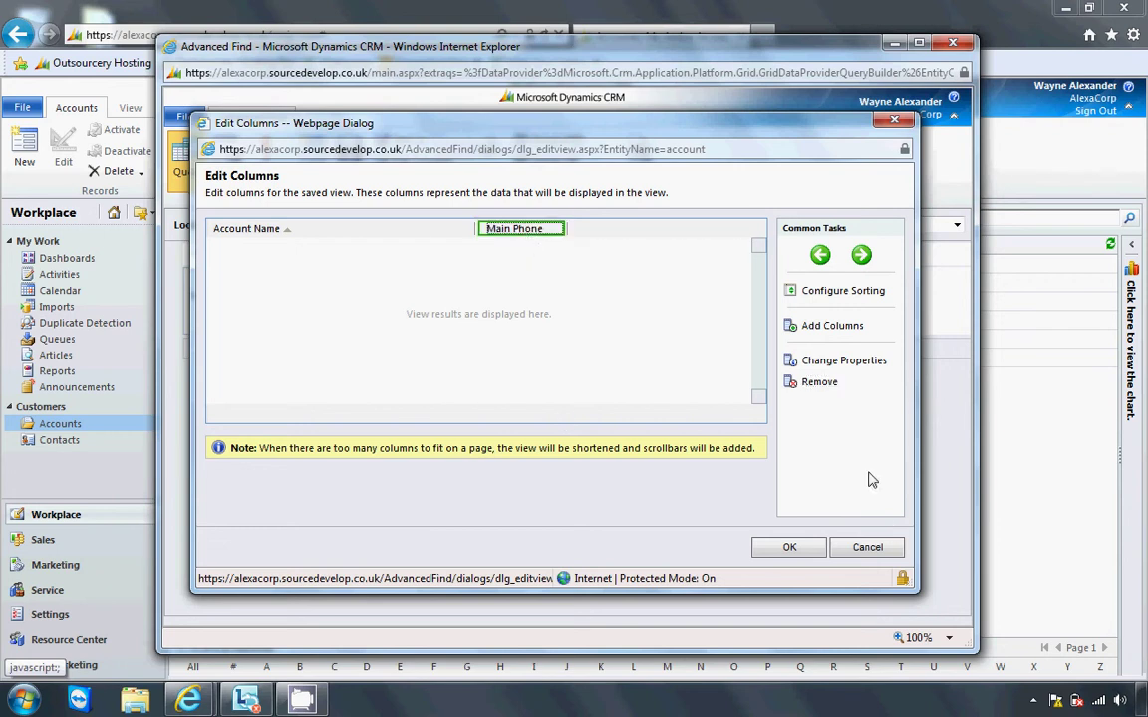
pyautogui.click(819, 383)
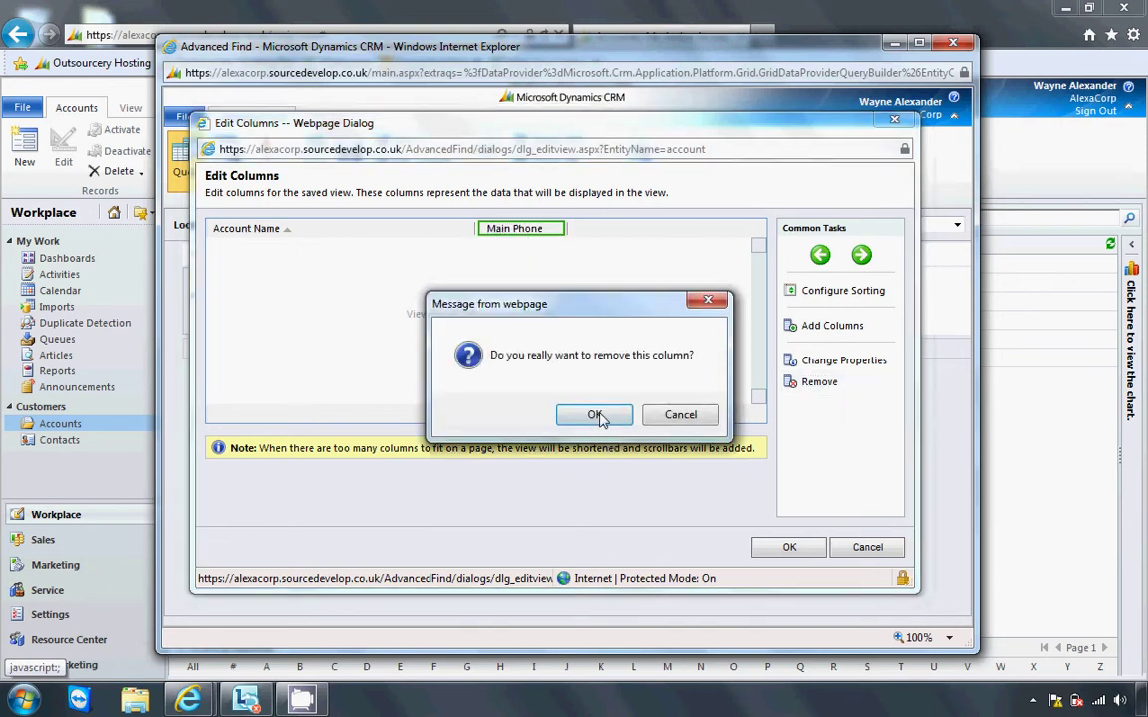
pyautogui.click(594, 413)
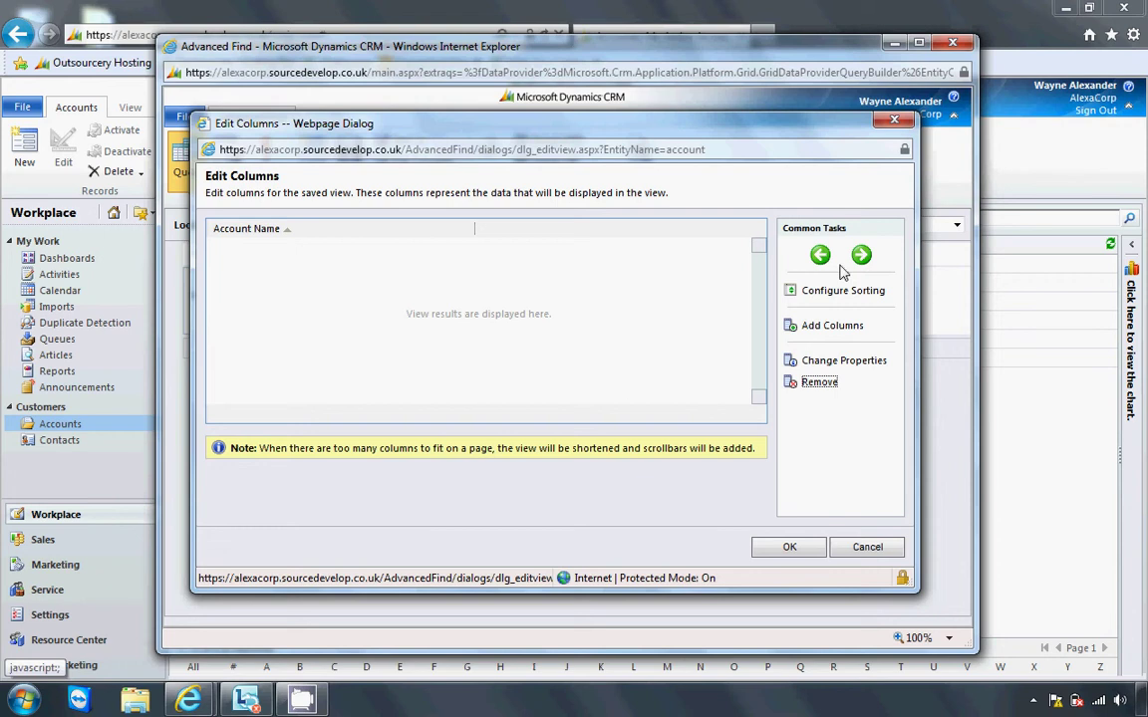
# Add the Address 1: City, Address 1: Street 1 and Web Site columns to the view, placing Street 1 ahead of City
pyautogui.click(840, 335)
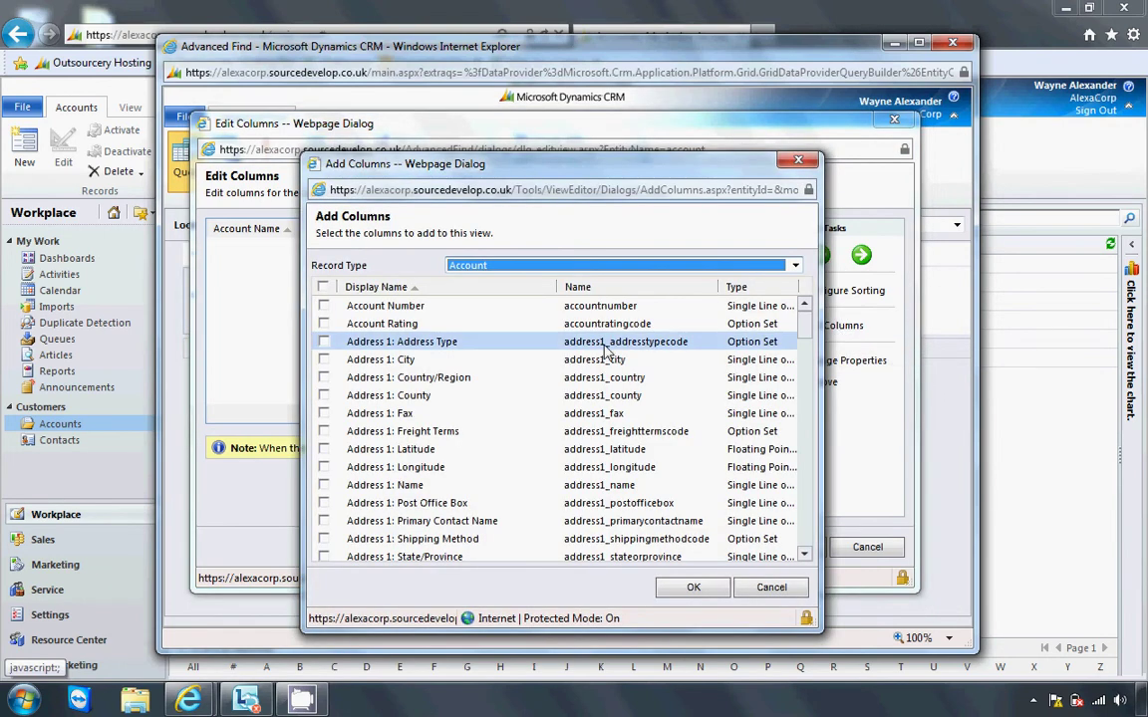
pyautogui.click(326, 361)
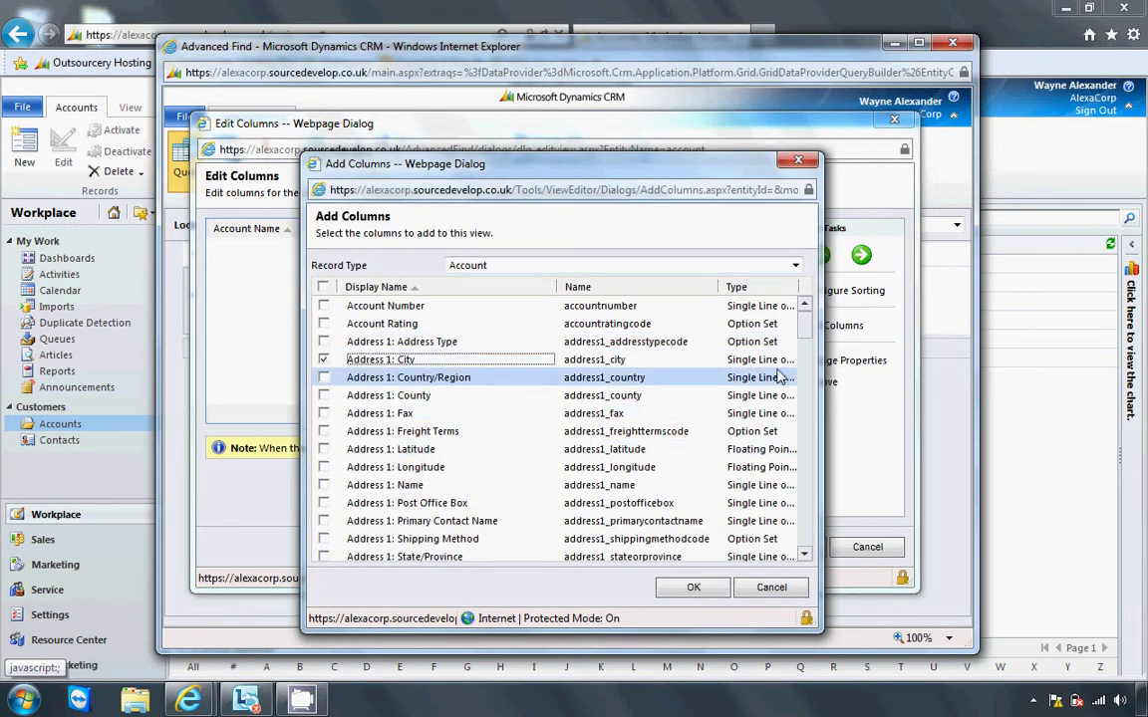
pyautogui.moveTo(803, 334); pyautogui.dragTo(809, 544)
pyautogui.click(324, 535)
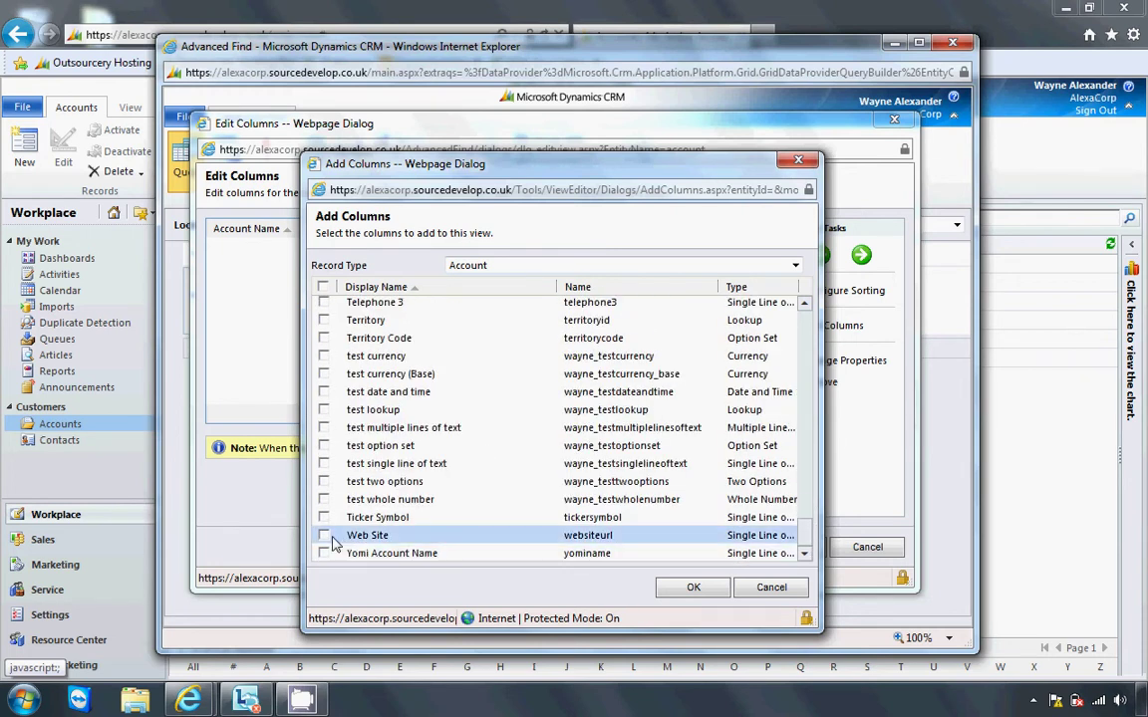
pyautogui.moveTo(806, 538); pyautogui.dragTo(794, 355)
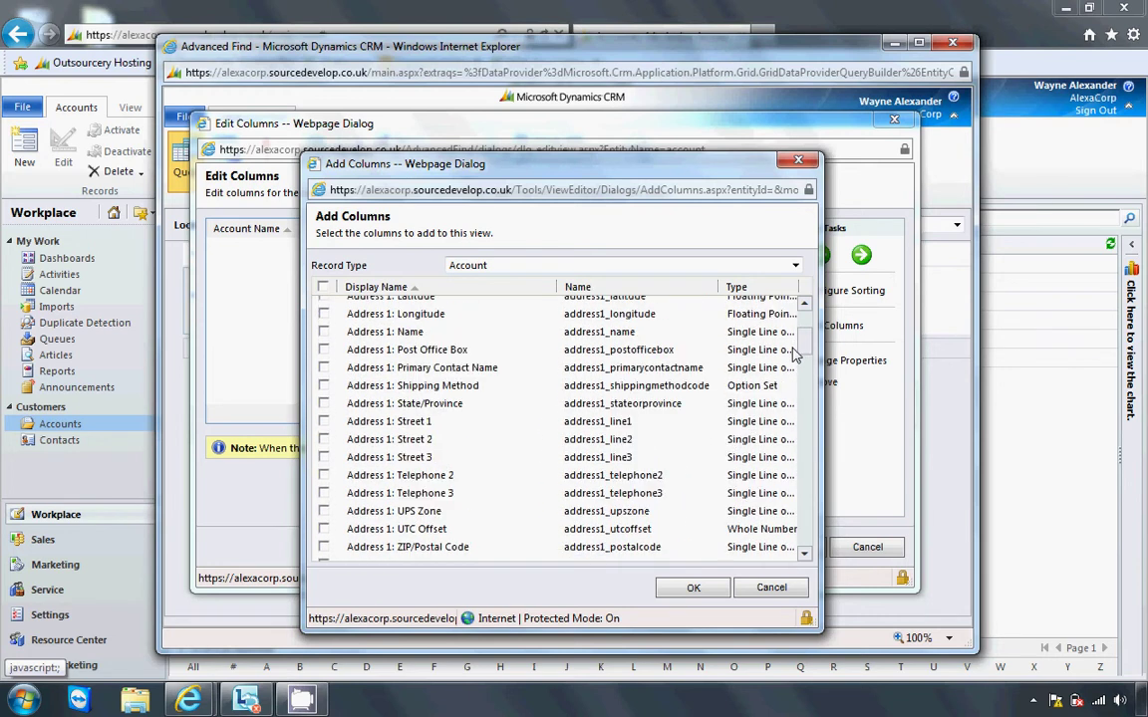
pyautogui.click(324, 423)
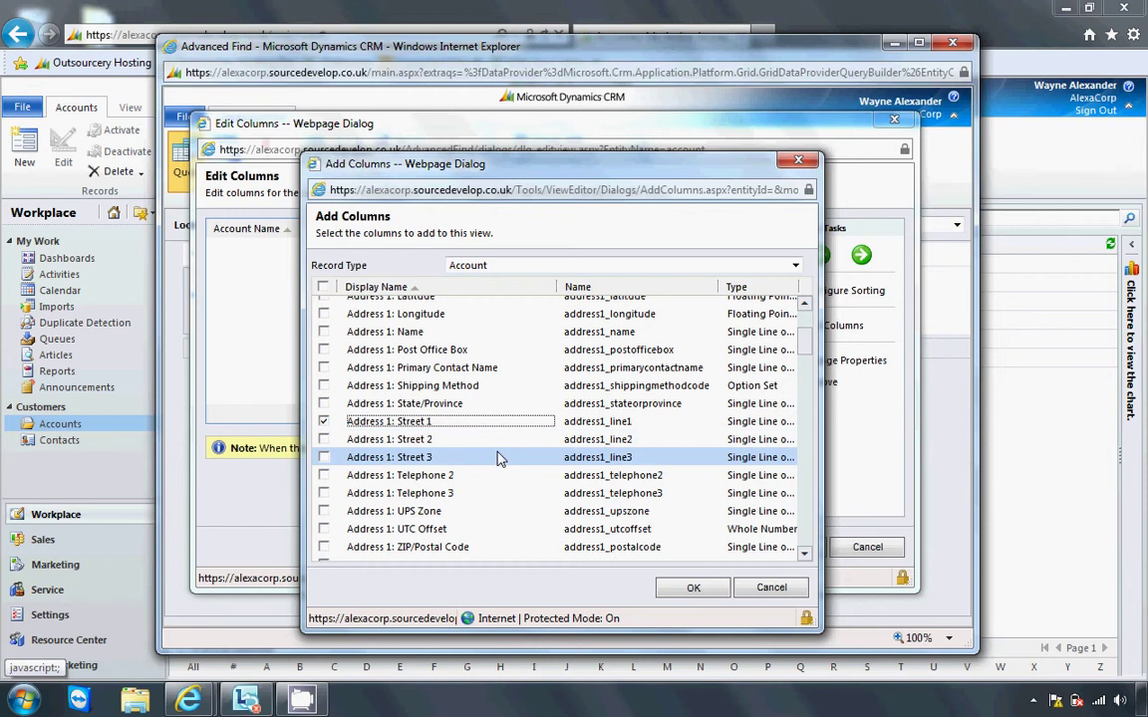
pyautogui.click(675, 590)
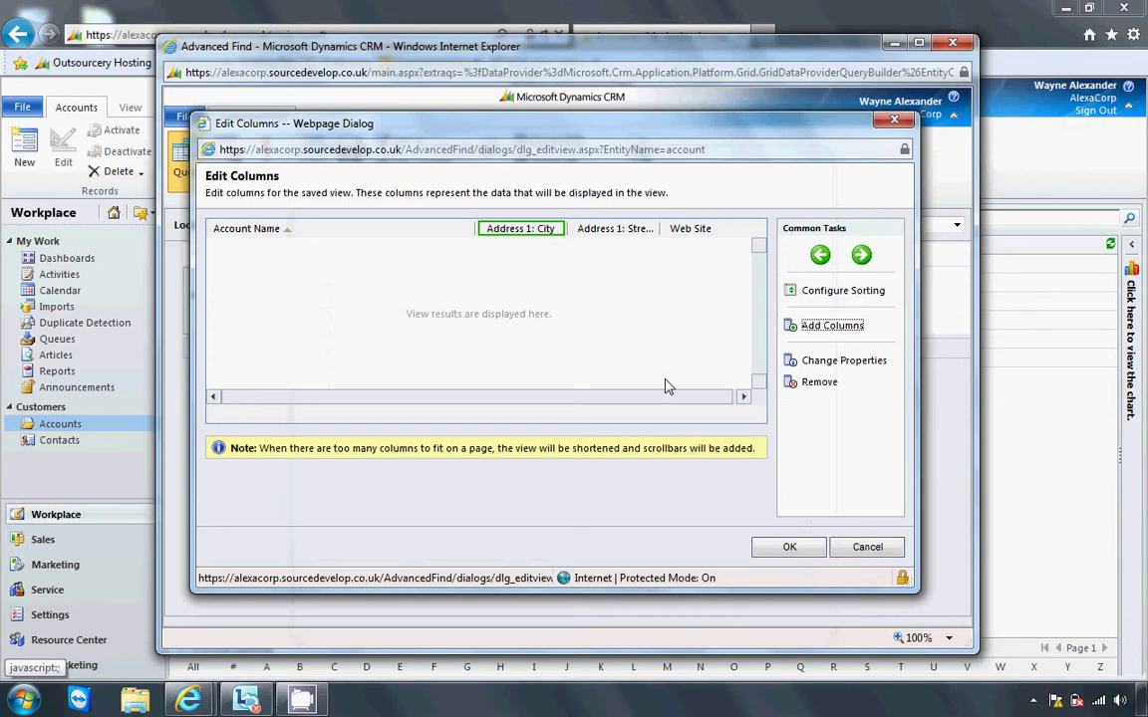
pyautogui.click(601, 230)
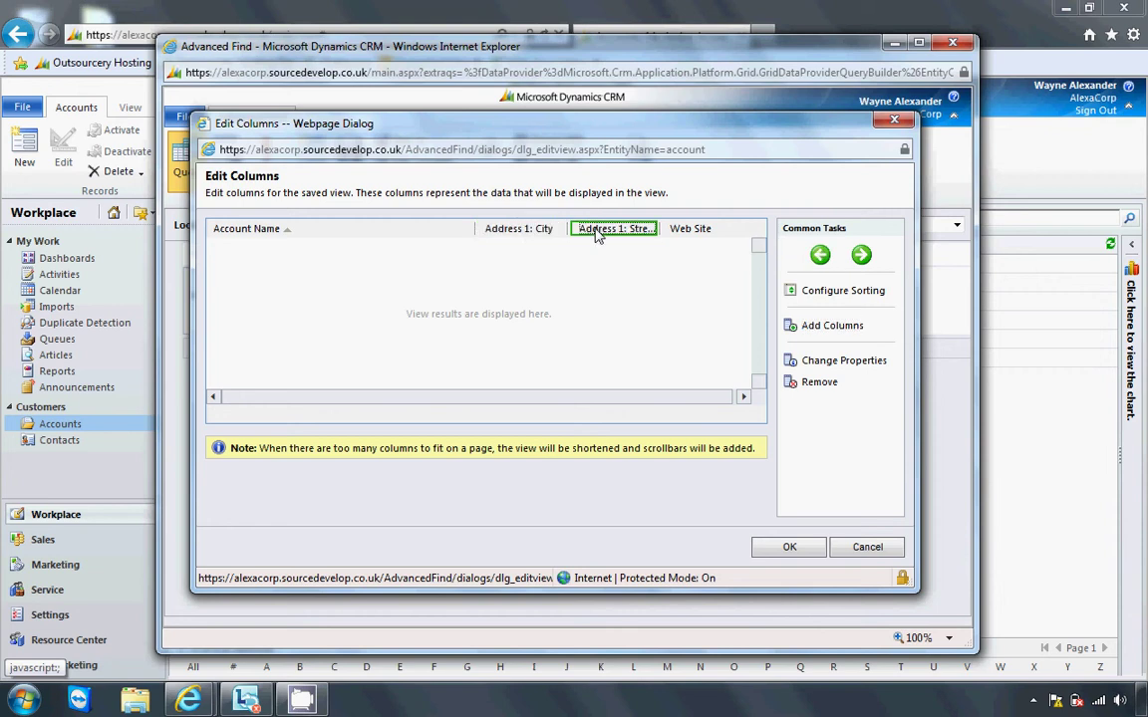
pyautogui.click(819, 256)
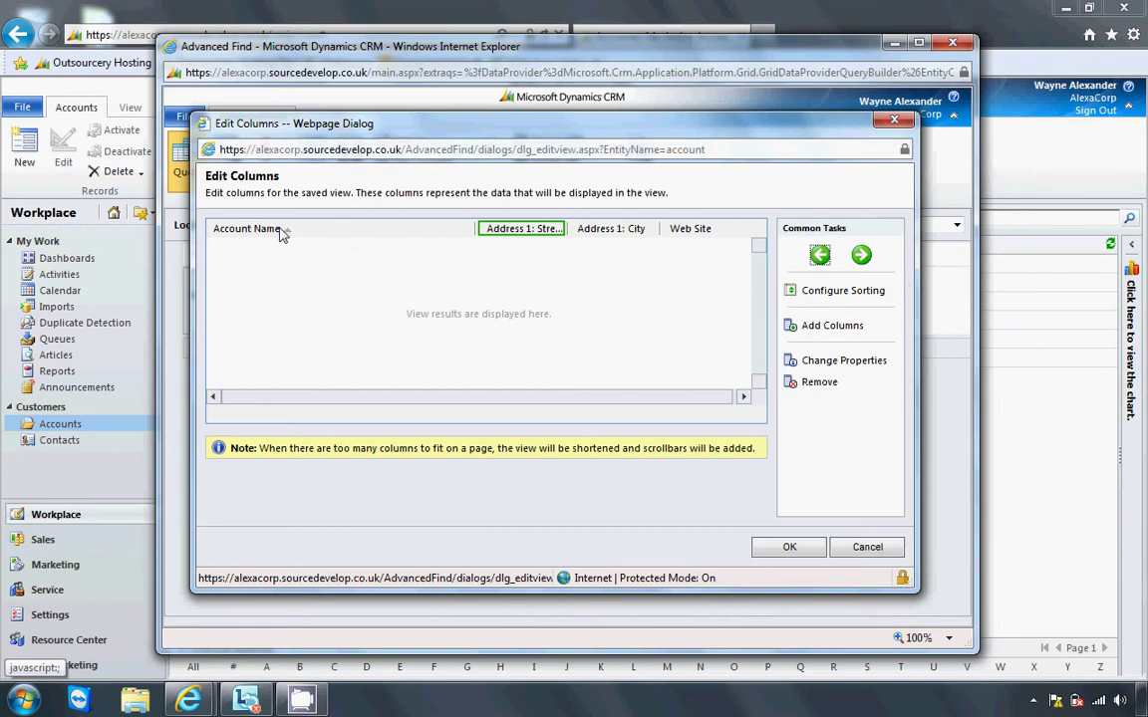
# Sort the view by Address 1: City in ascending order and run the query, returning to its criteria after viewing the results
pyautogui.click(807, 290)
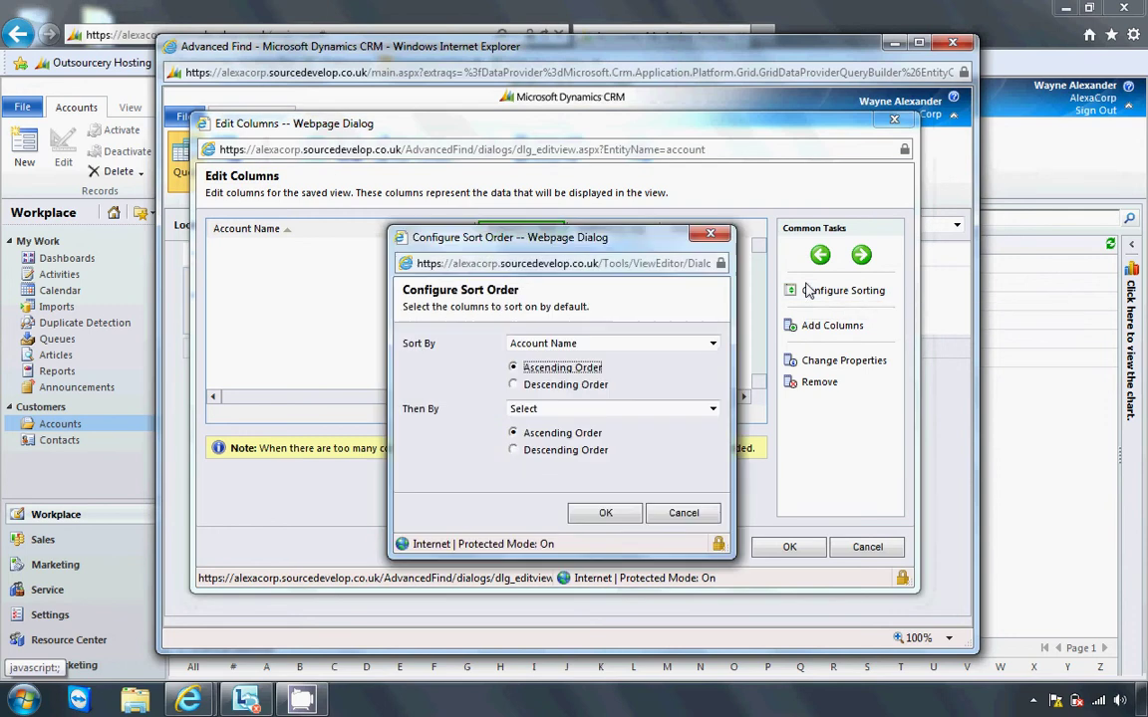
pyautogui.click(712, 343)
pyautogui.click(688, 383)
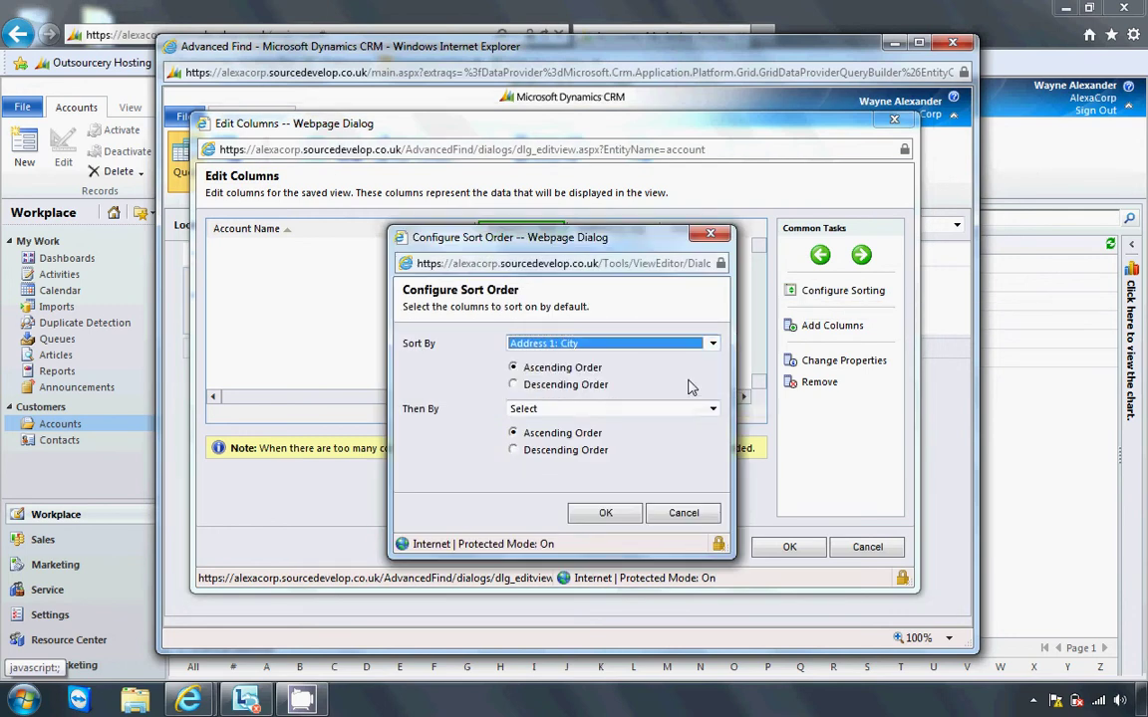
pyautogui.click(606, 515)
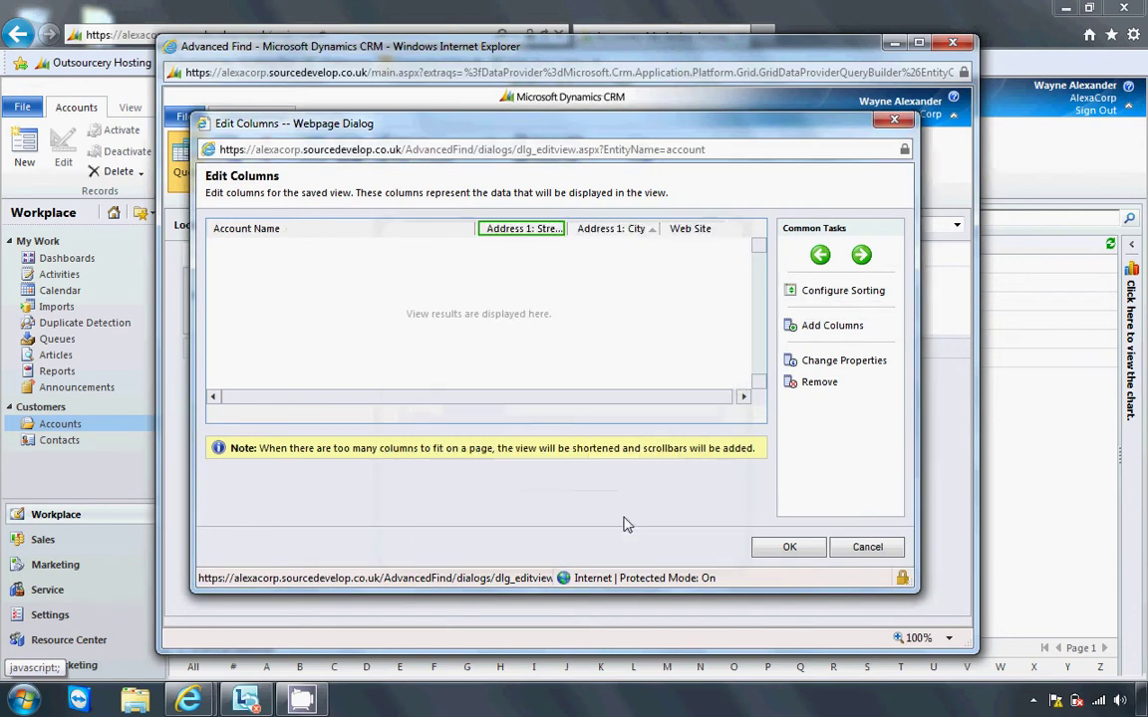
pyautogui.click(788, 548)
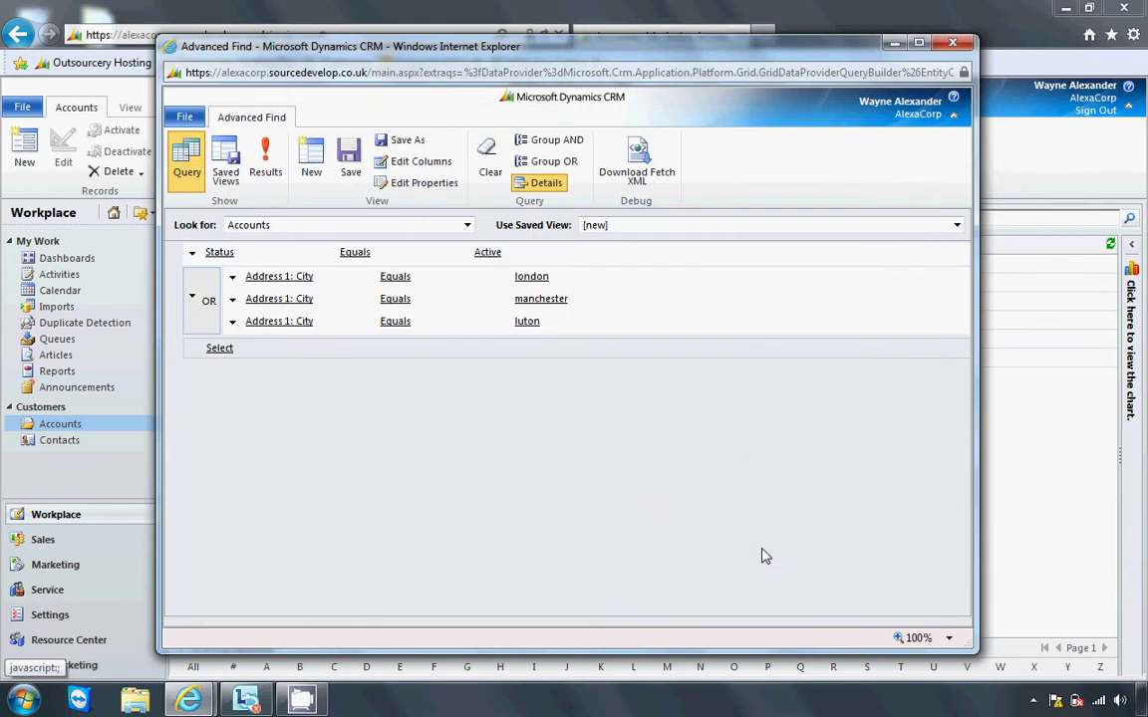
pyautogui.click(273, 175)
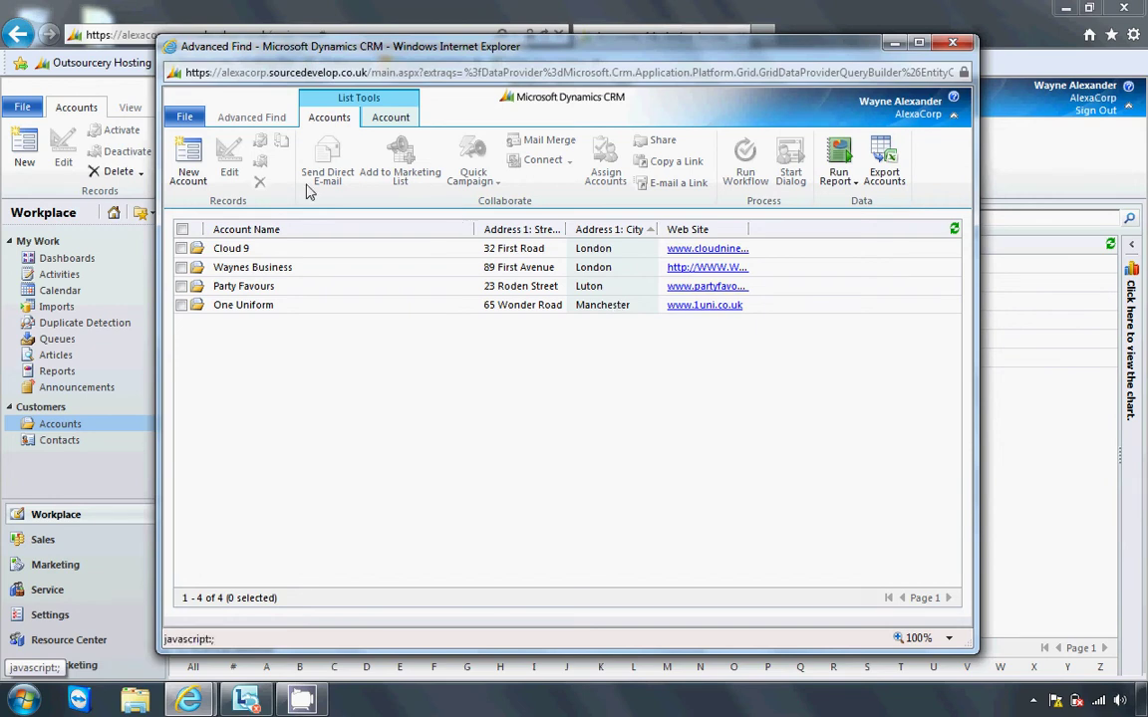
pyautogui.click(274, 119)
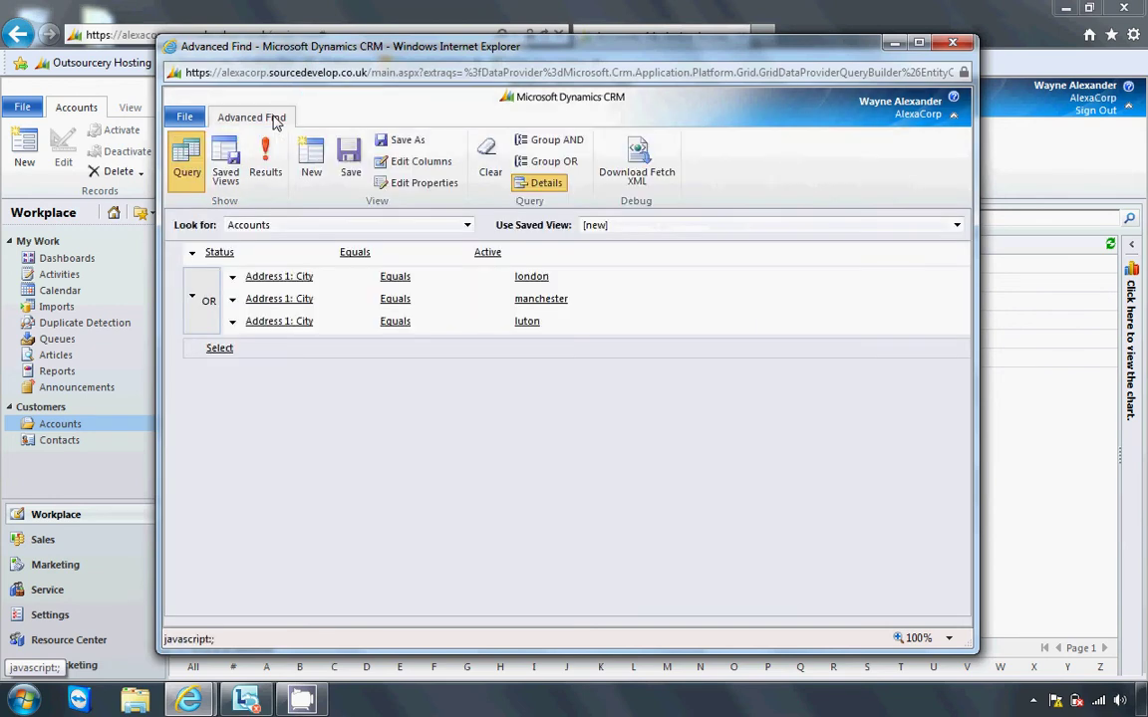
# Save the query as a new view named "Accounts in London, Luton or Manchester", leaving the description blank
pyautogui.click(398, 145)
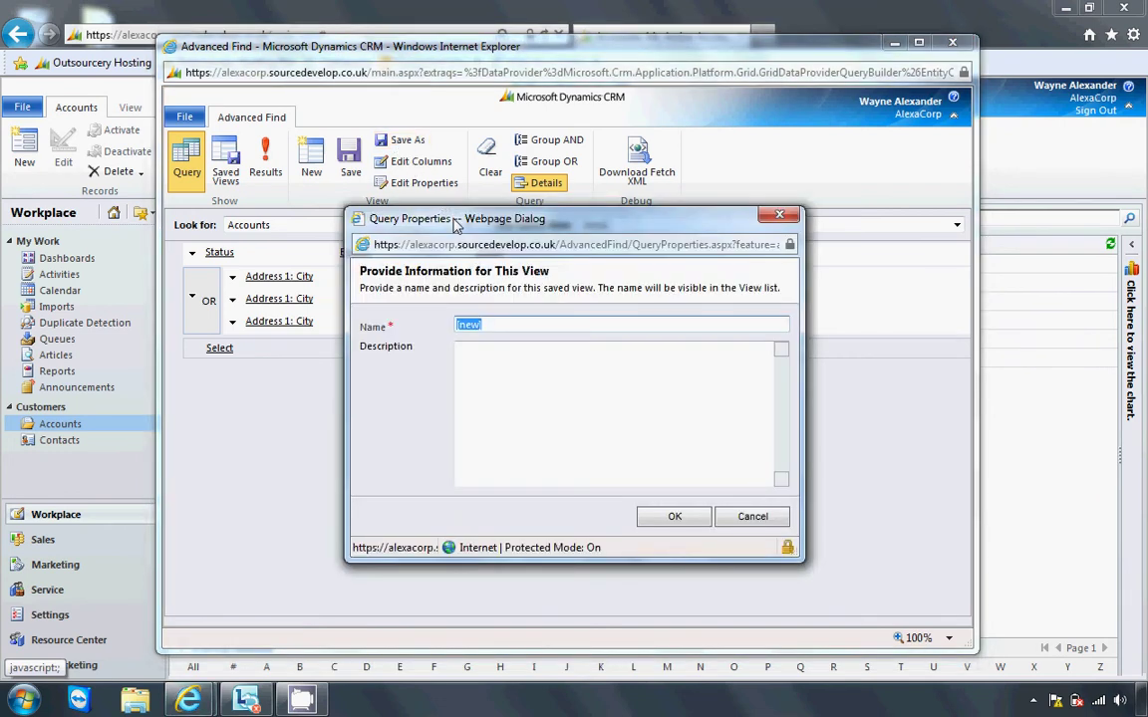
pyautogui.moveTo(476, 224); pyautogui.dragTo(657, 317)
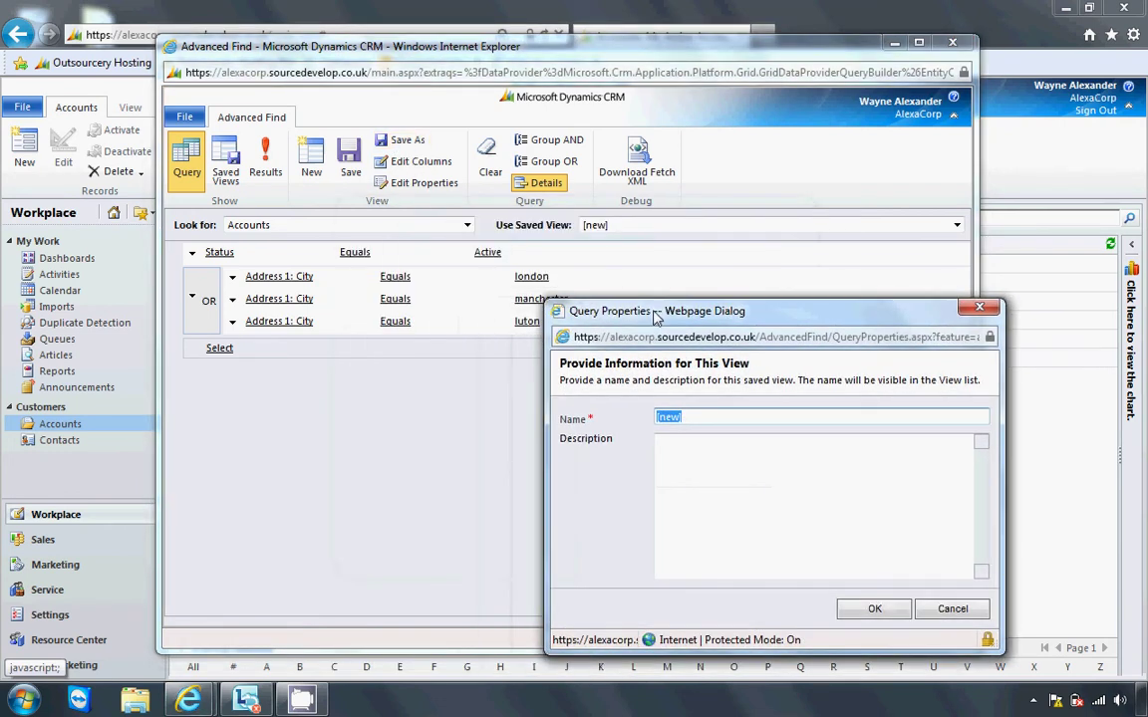
pyautogui.write('Accounts i')
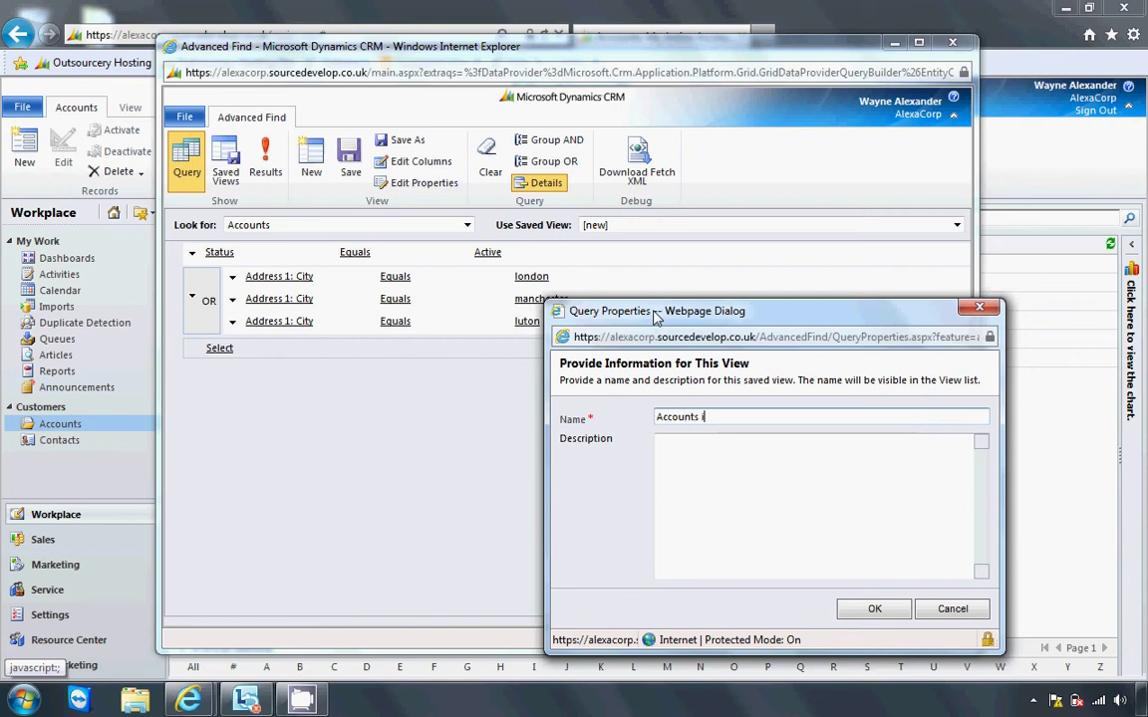
pyautogui.write('n London')
pyautogui.press('BackSpace')
pyautogui.write(', Luton or Manchester')
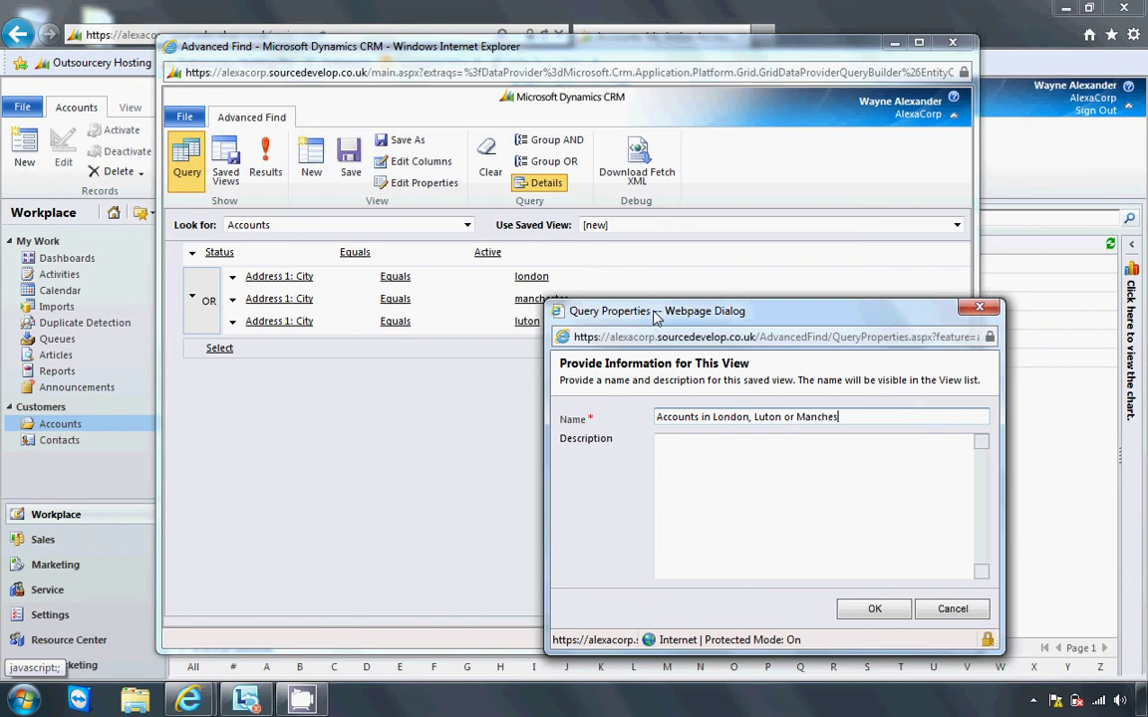
pyautogui.click(756, 478)
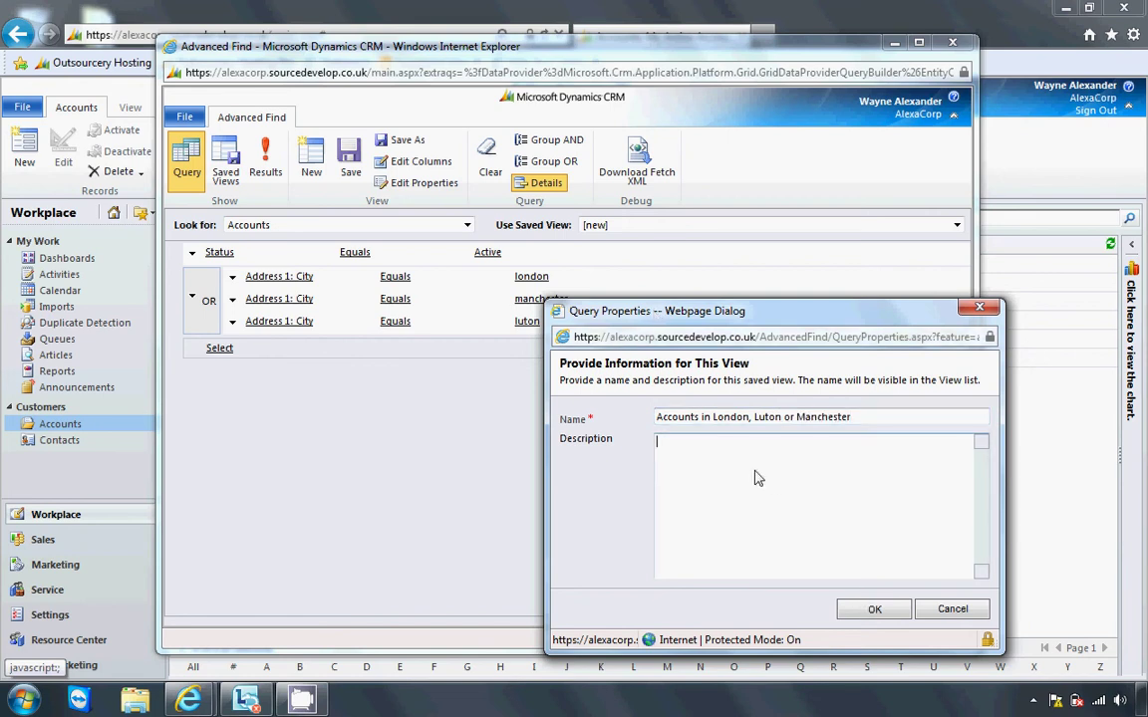
pyautogui.click(877, 614)
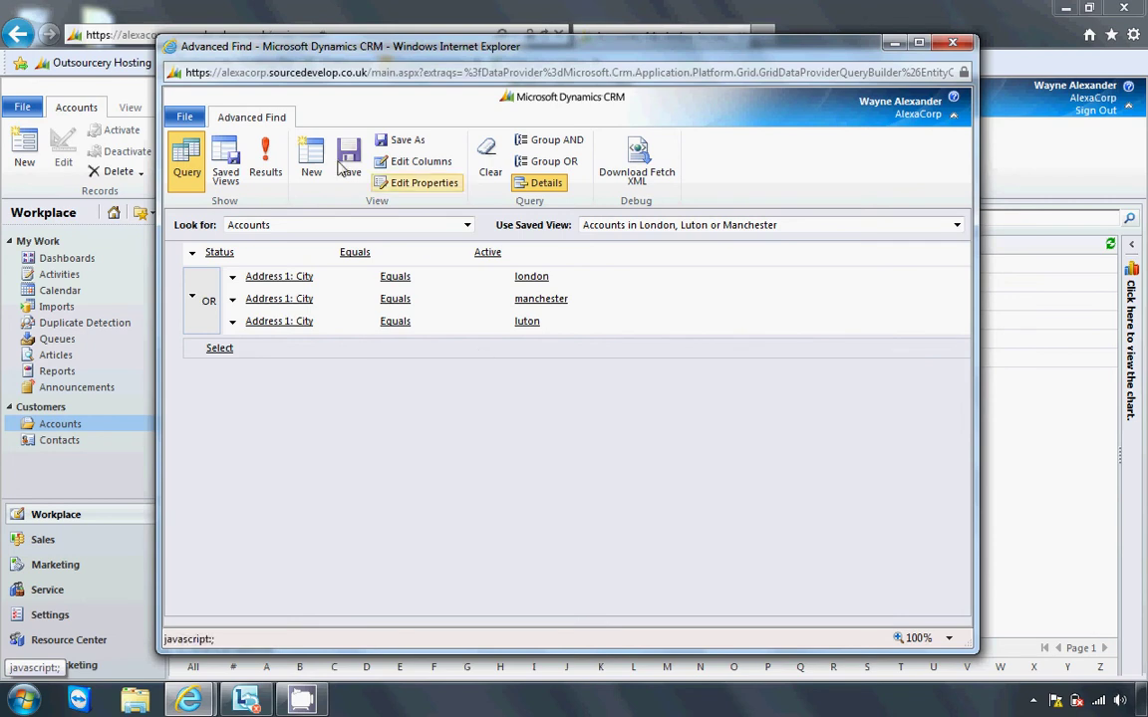
# View the list of active saved views for Accounts, checking back on the query criteria in between
pyautogui.click(227, 170)
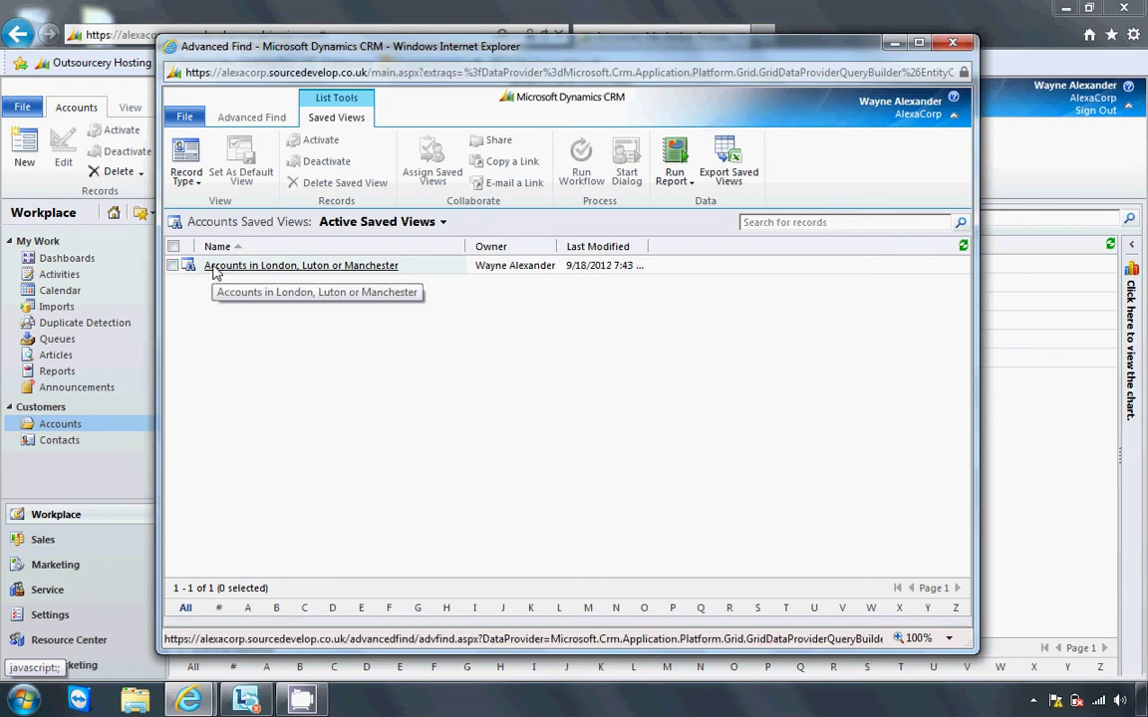
pyautogui.click(251, 117)
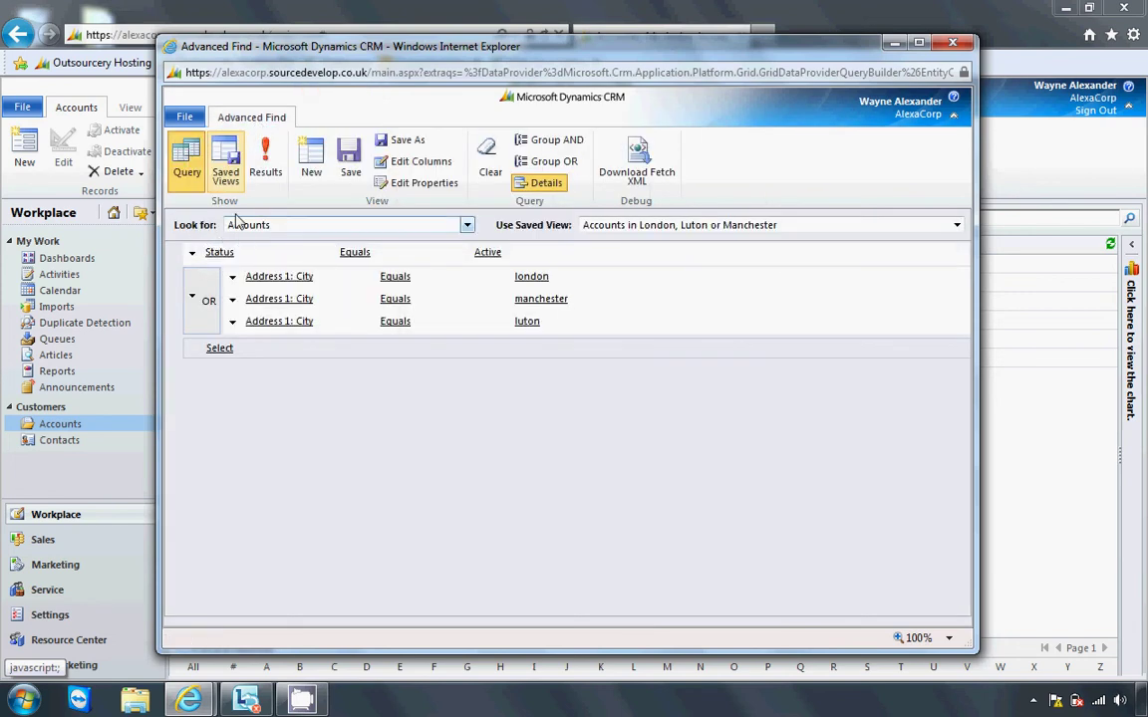
pyautogui.click(220, 162)
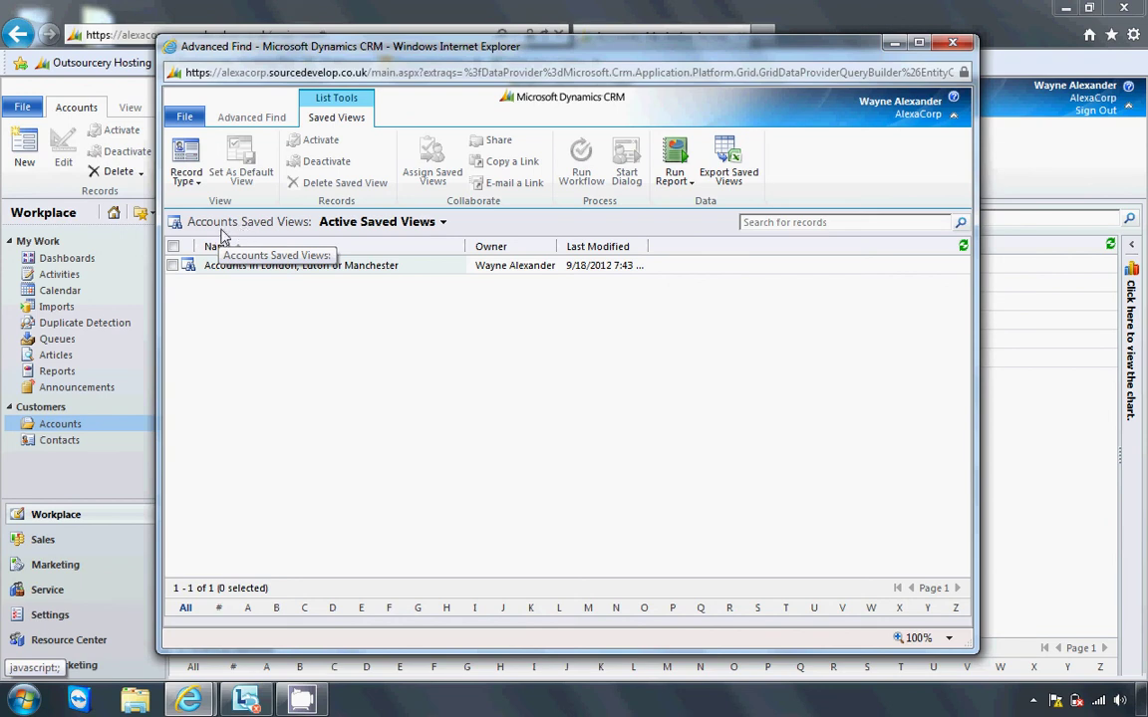
# Show the saved views for the Opportunity record type and switch the list back to Account
pyautogui.click(200, 189)
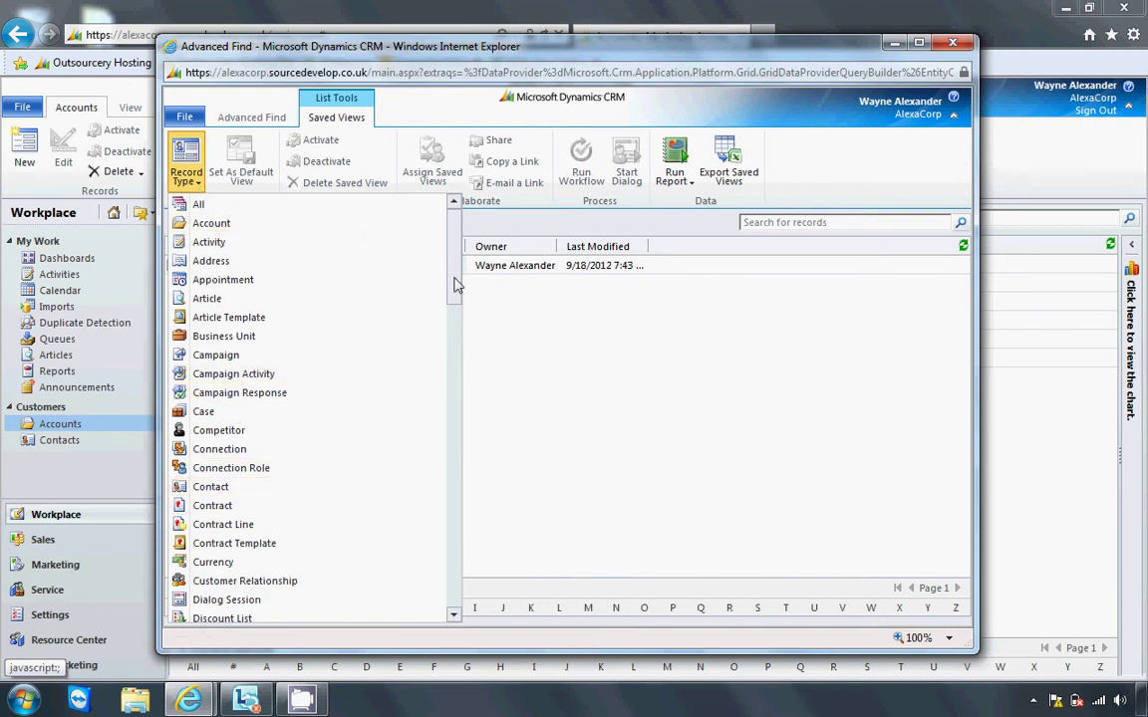
pyautogui.moveTo(457, 282); pyautogui.dragTo(458, 413)
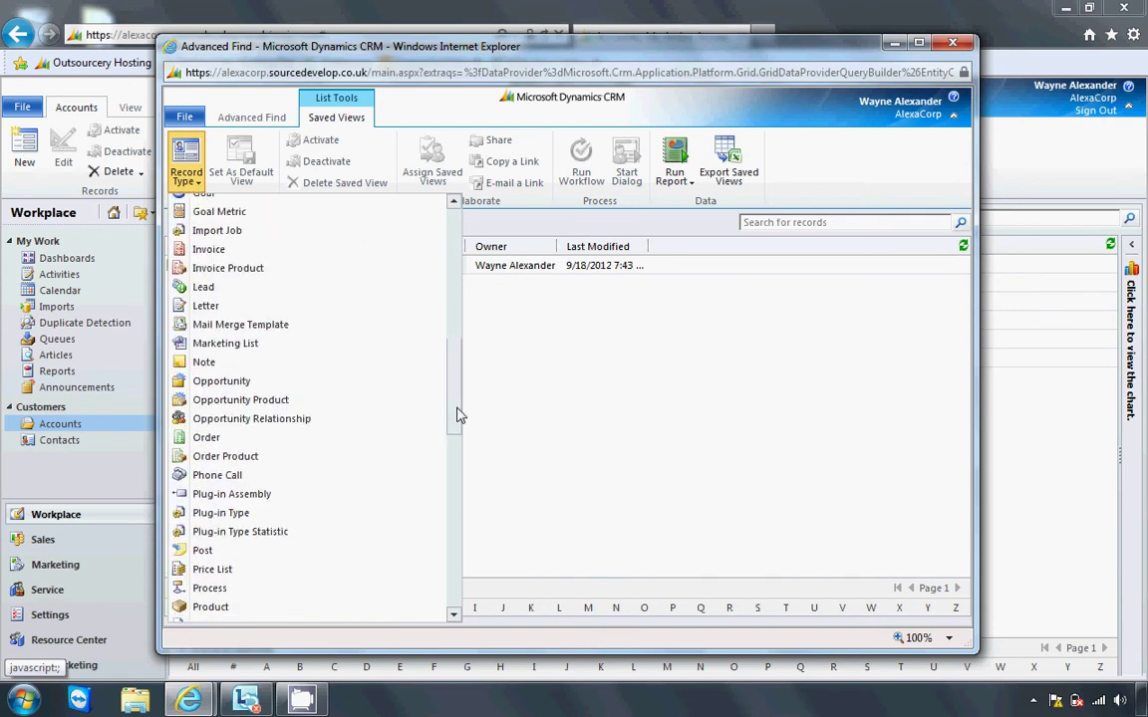
pyautogui.click(391, 387)
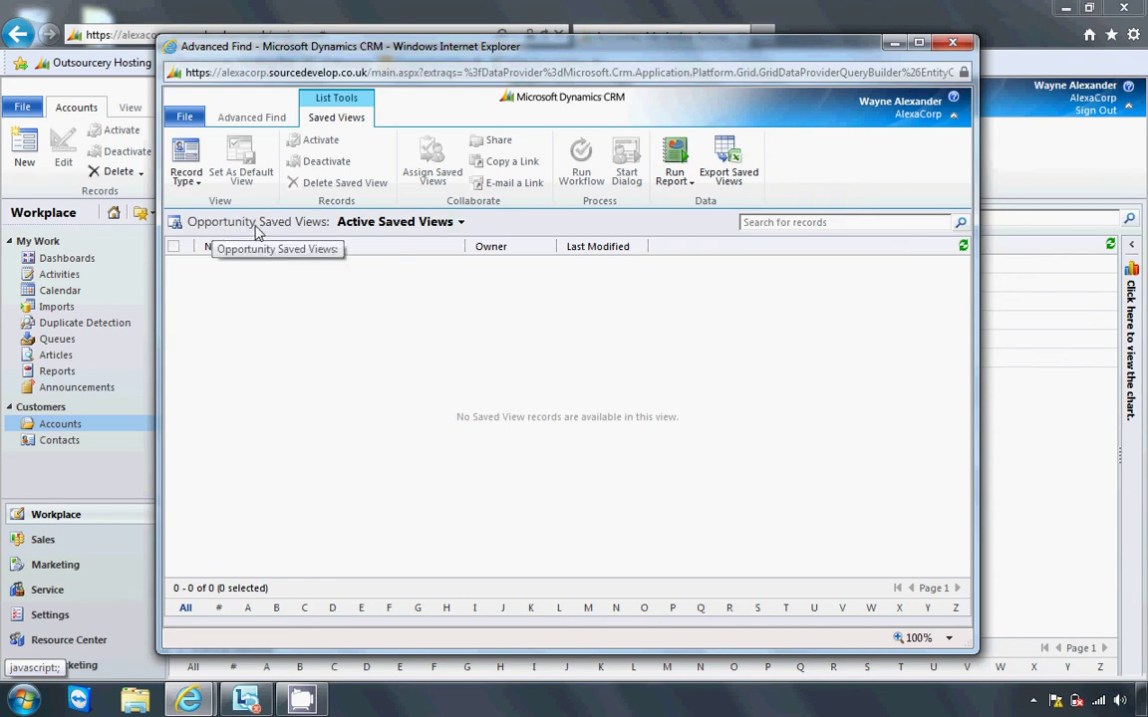
pyautogui.click(201, 190)
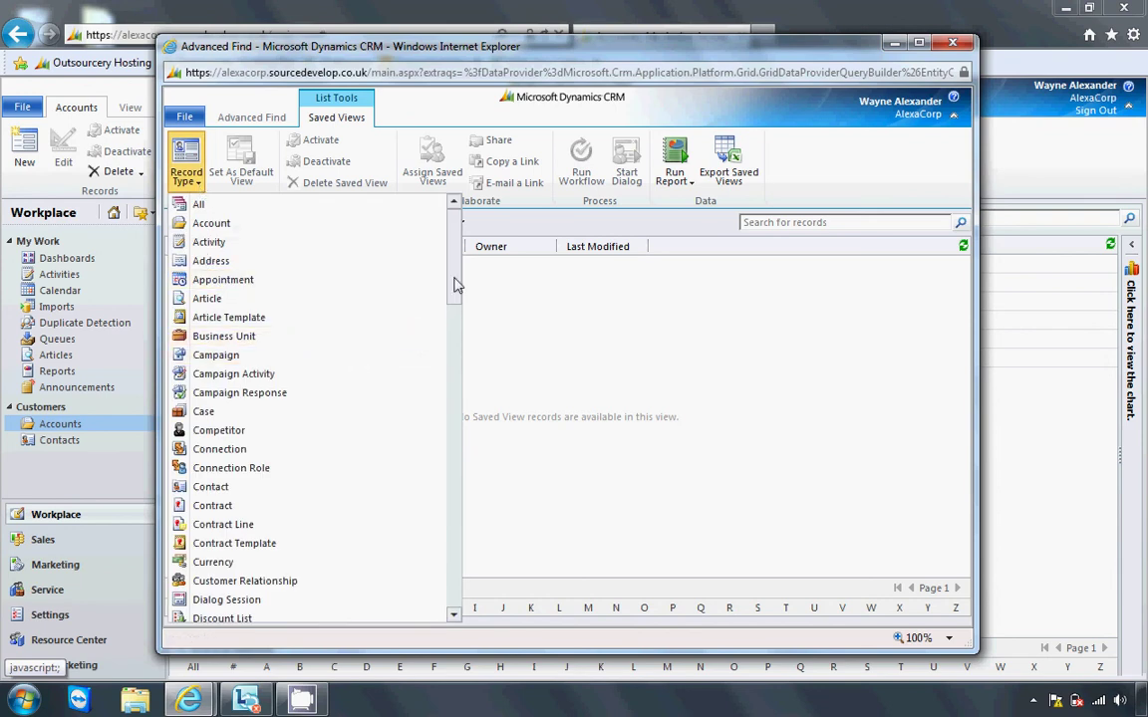
pyautogui.click(328, 227)
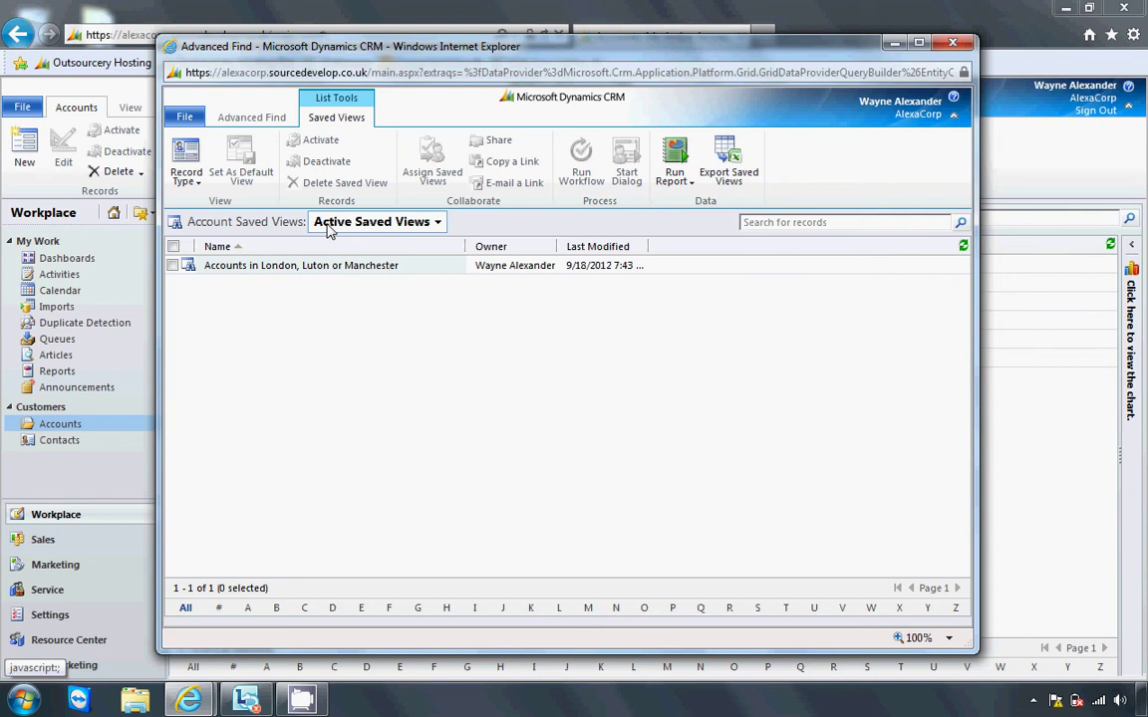
# Start sharing the "Accounts in London, Luton or Manchester" saved view and add a colleague from the user lookup
pyautogui.click(173, 266)
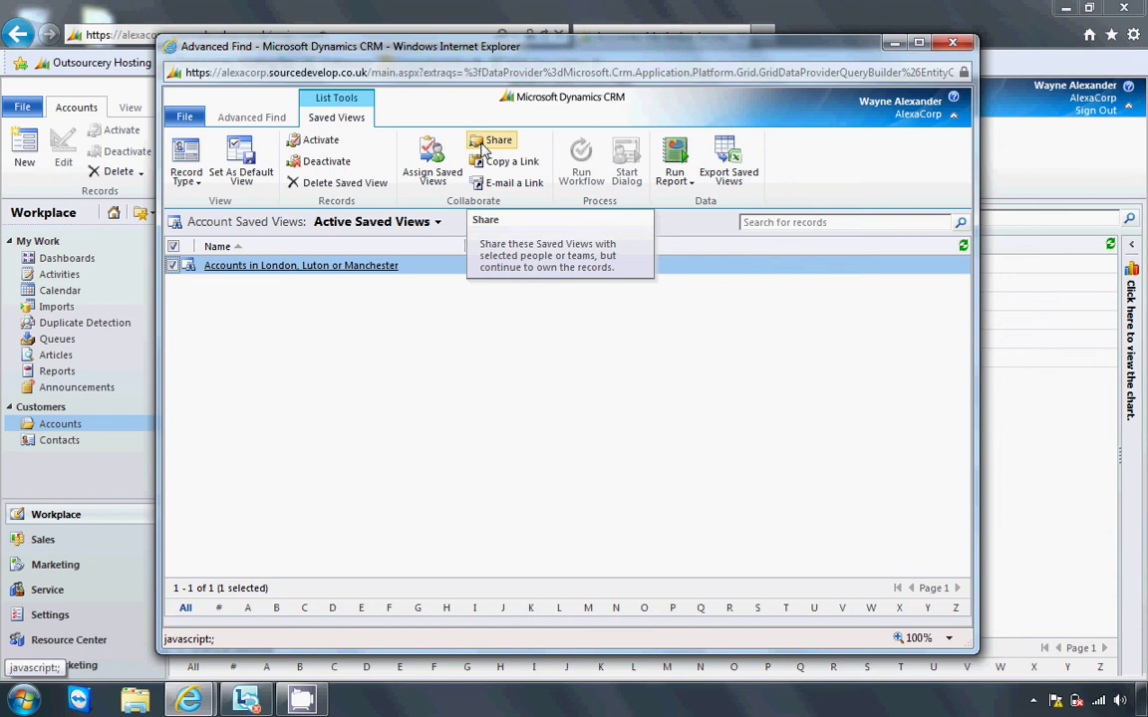
pyautogui.click(482, 147)
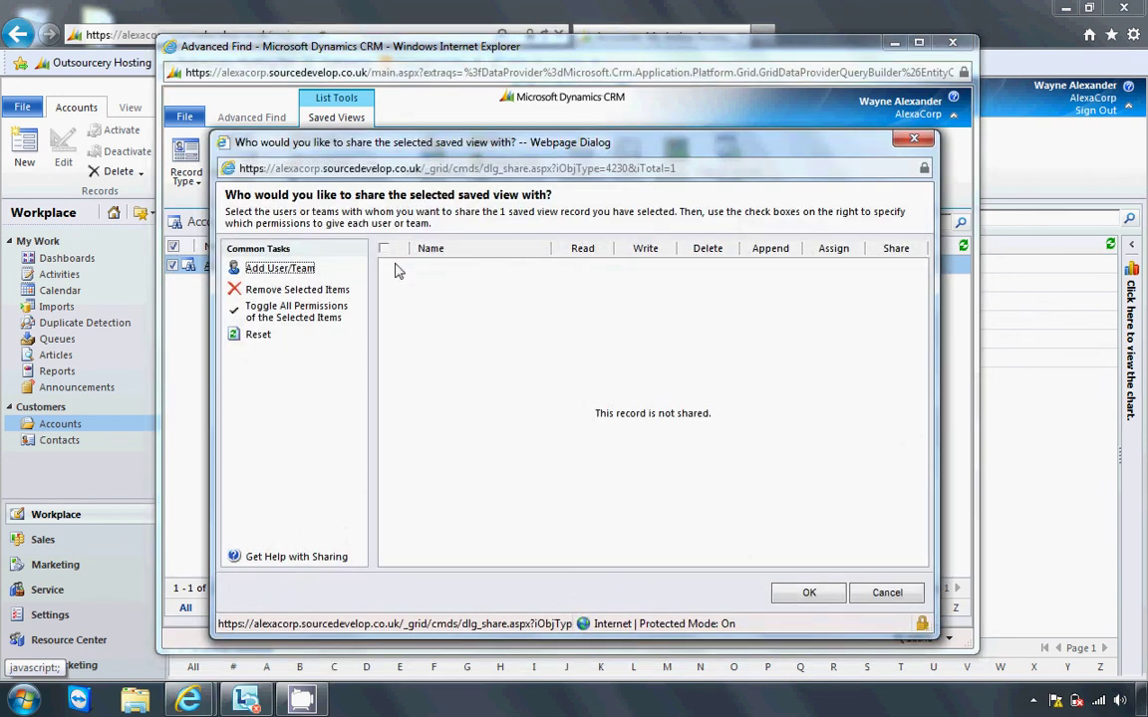
pyautogui.click(285, 268)
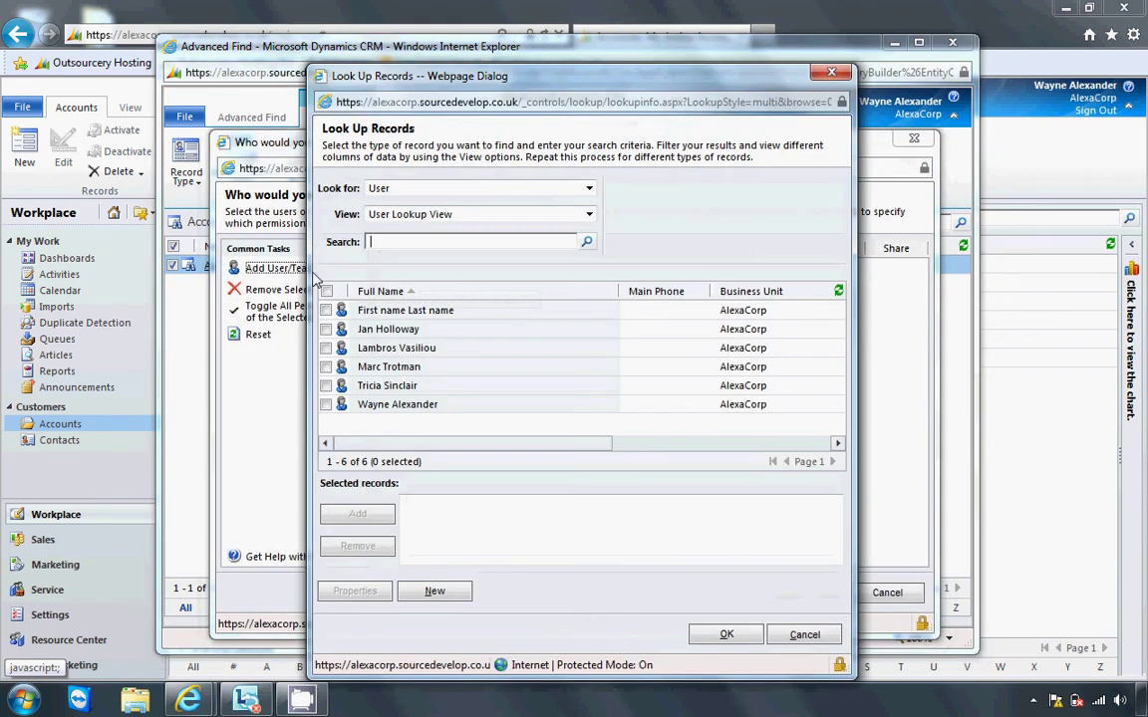
pyautogui.click(326, 367)
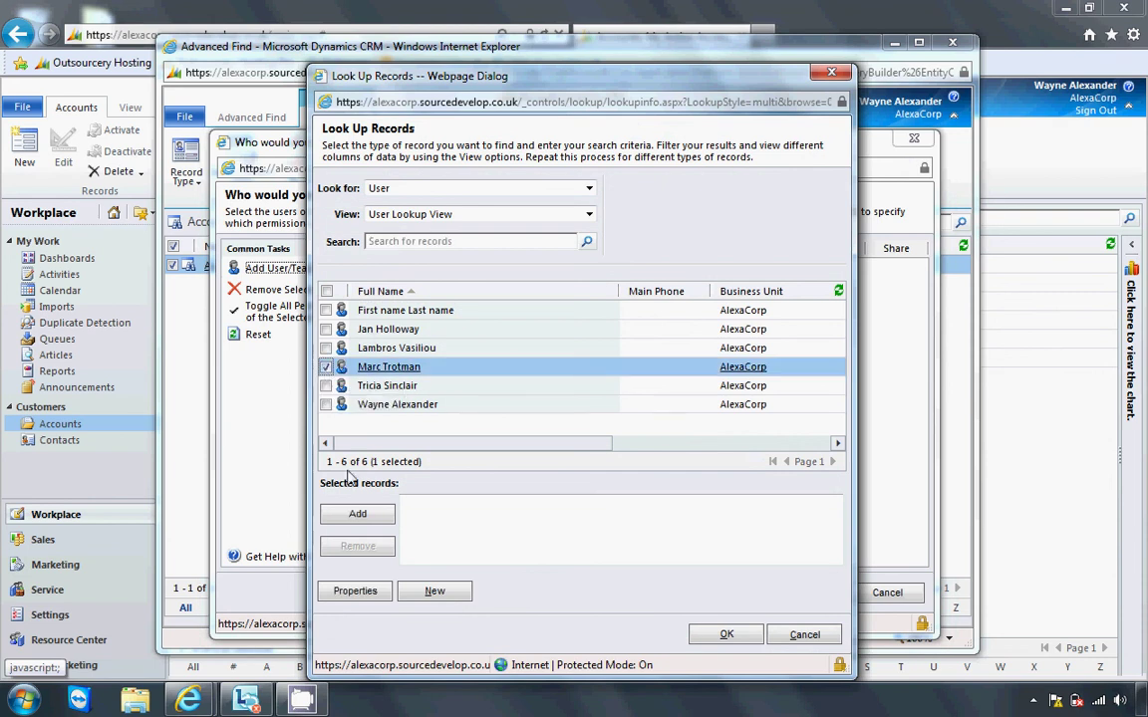
pyautogui.click(354, 514)
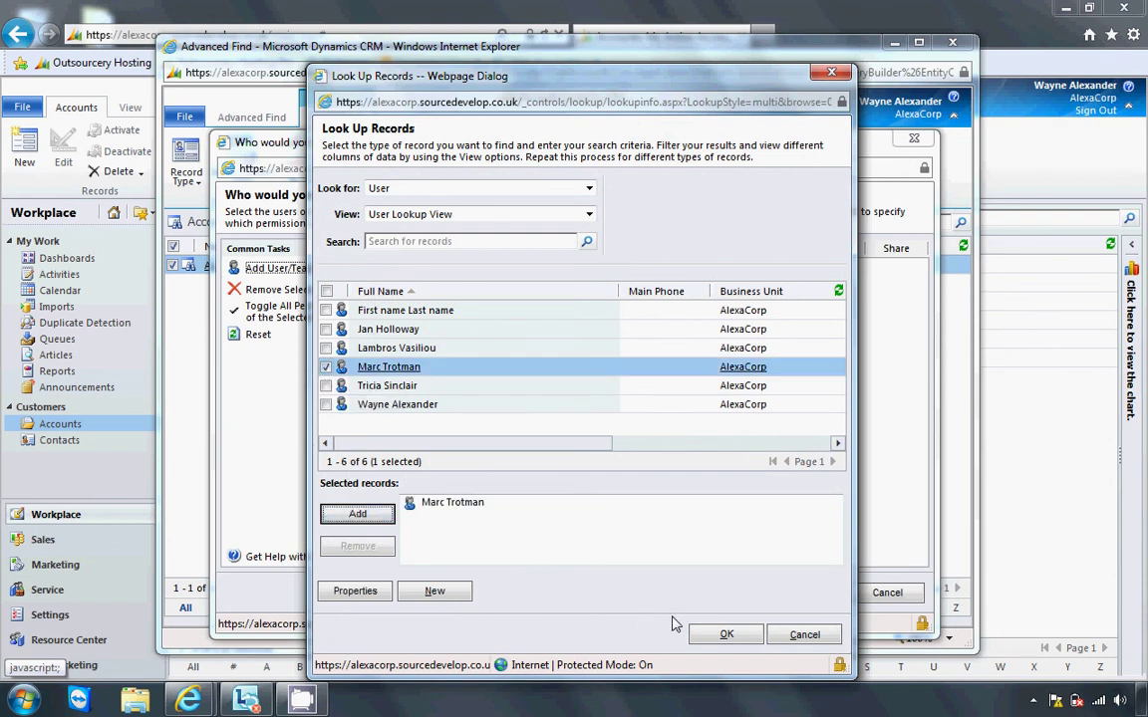
pyautogui.click(697, 635)
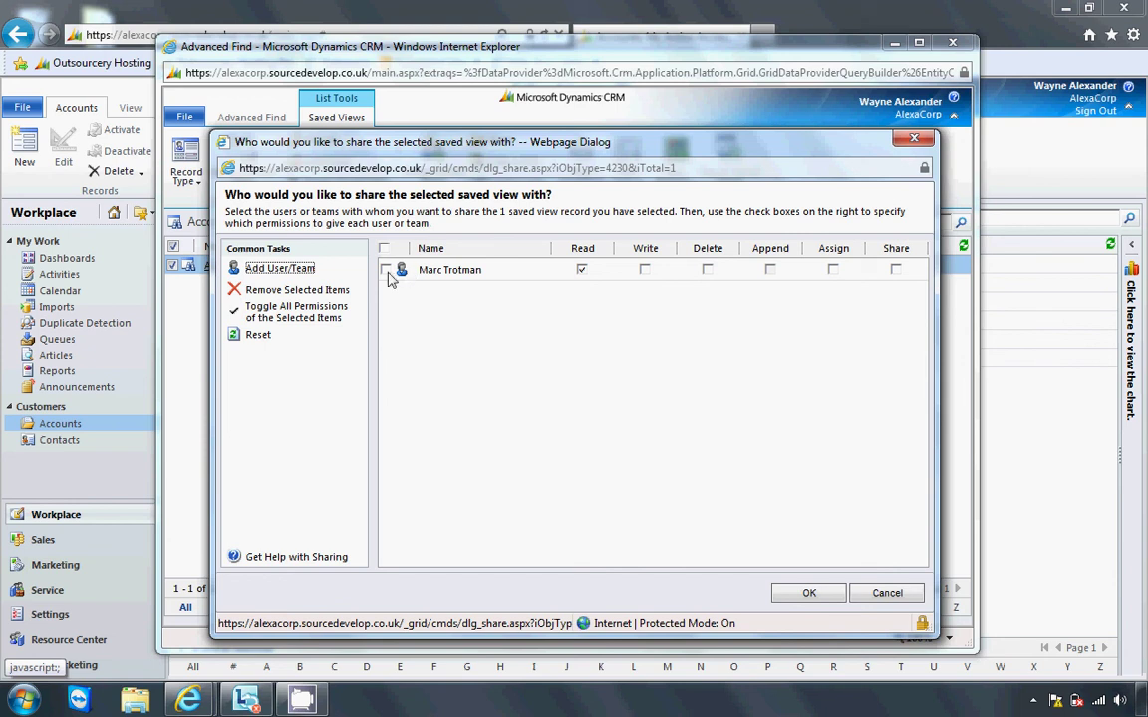
# Grant the added user Write permission, apply the sharing and return to the query criteria
pyautogui.click(645, 270)
pyautogui.click(809, 593)
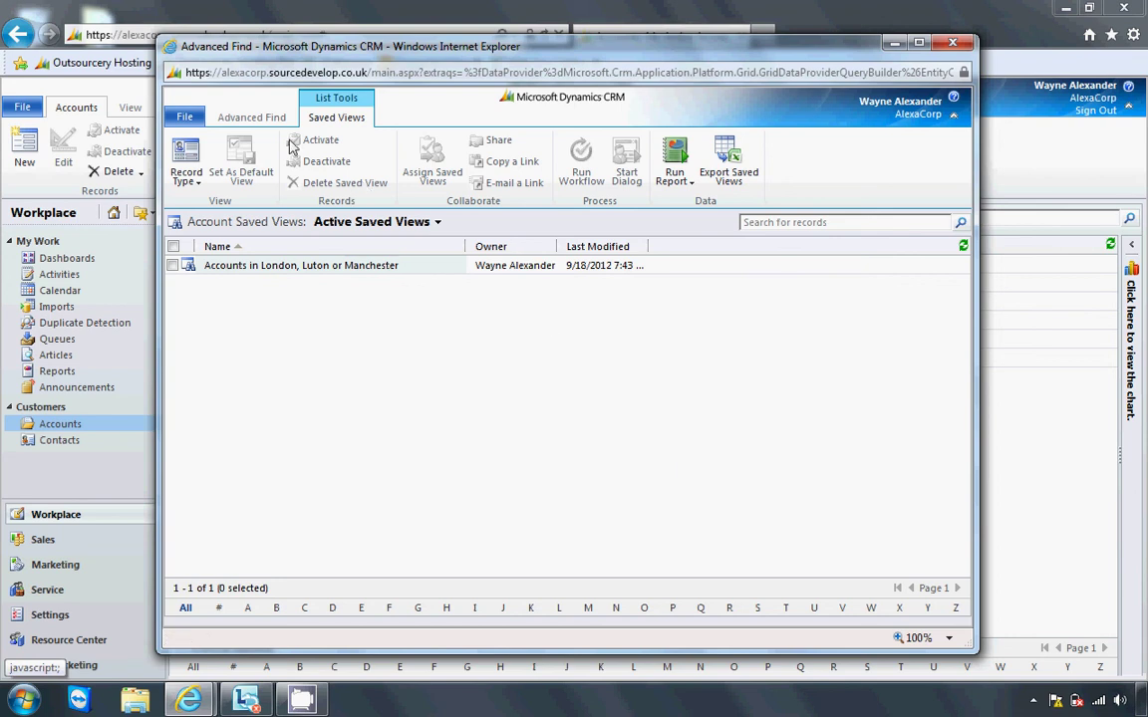
pyautogui.click(251, 116)
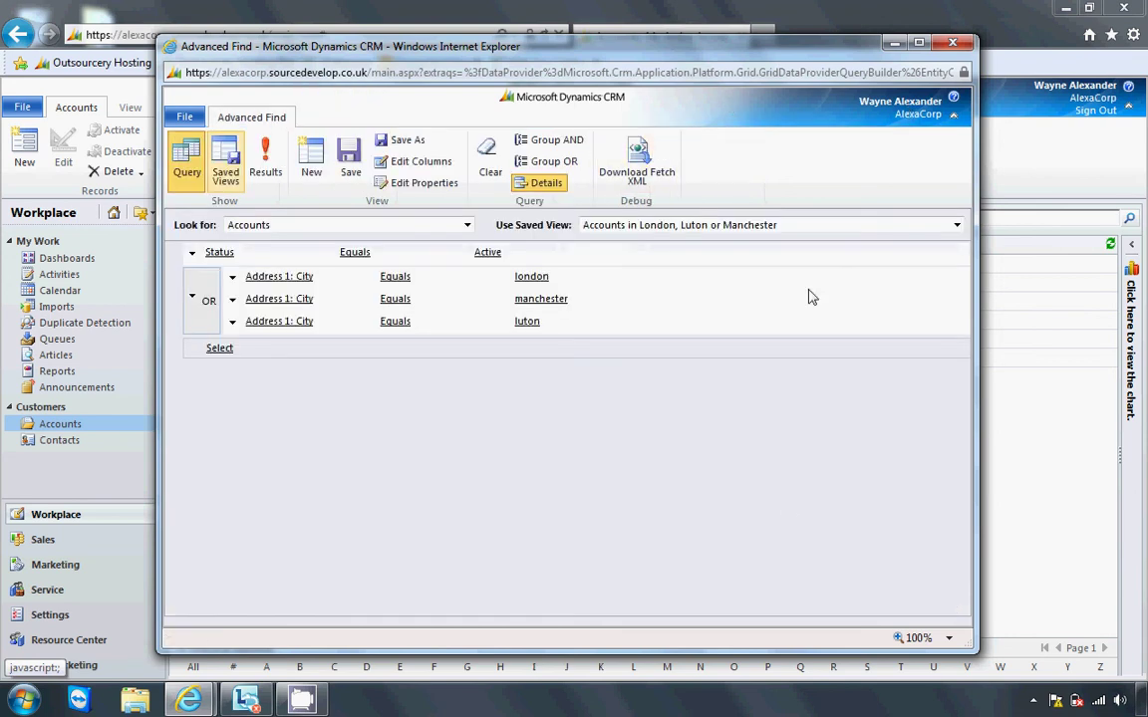